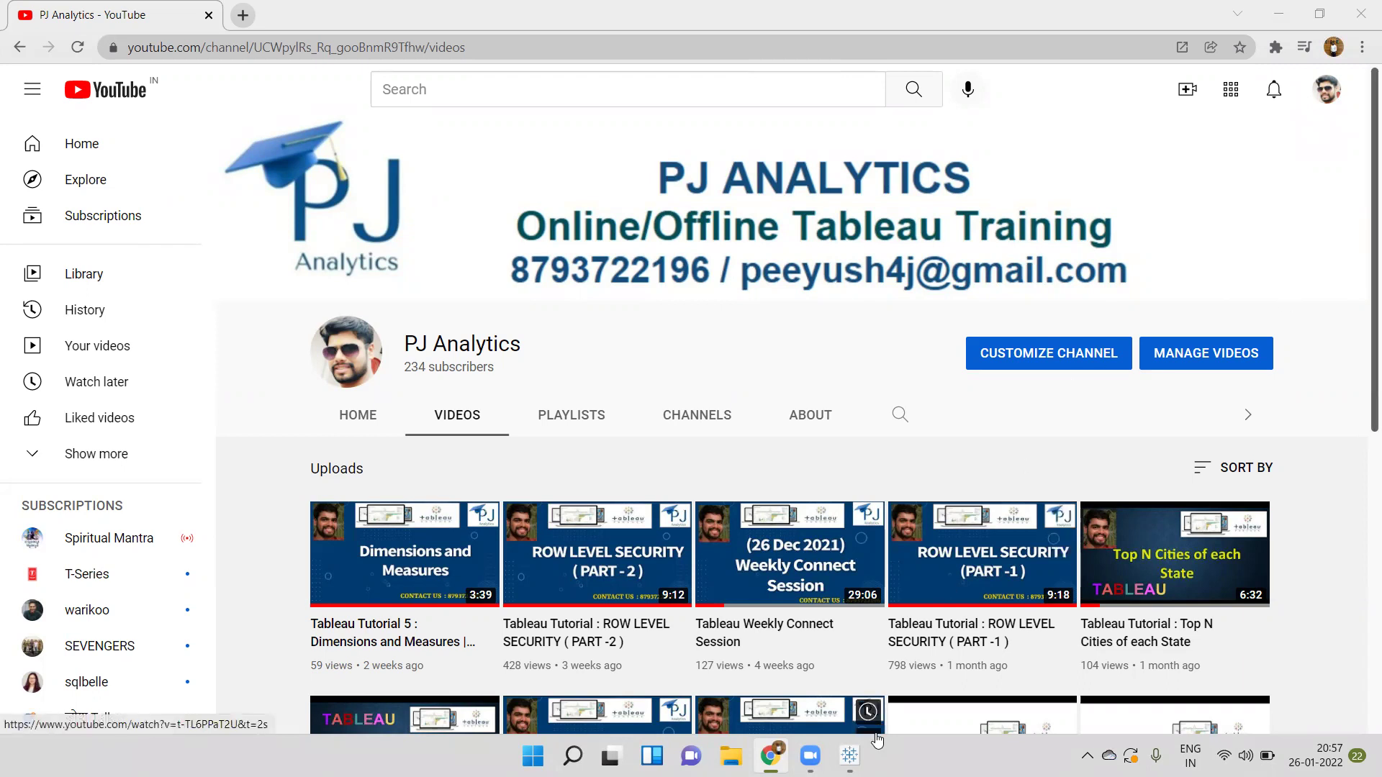
- Switch to Tableau, dismiss the update offer, open the saved Sample - Superstore data source and maximize the window
{"action": "left_click", "coordinate": [849, 756]}
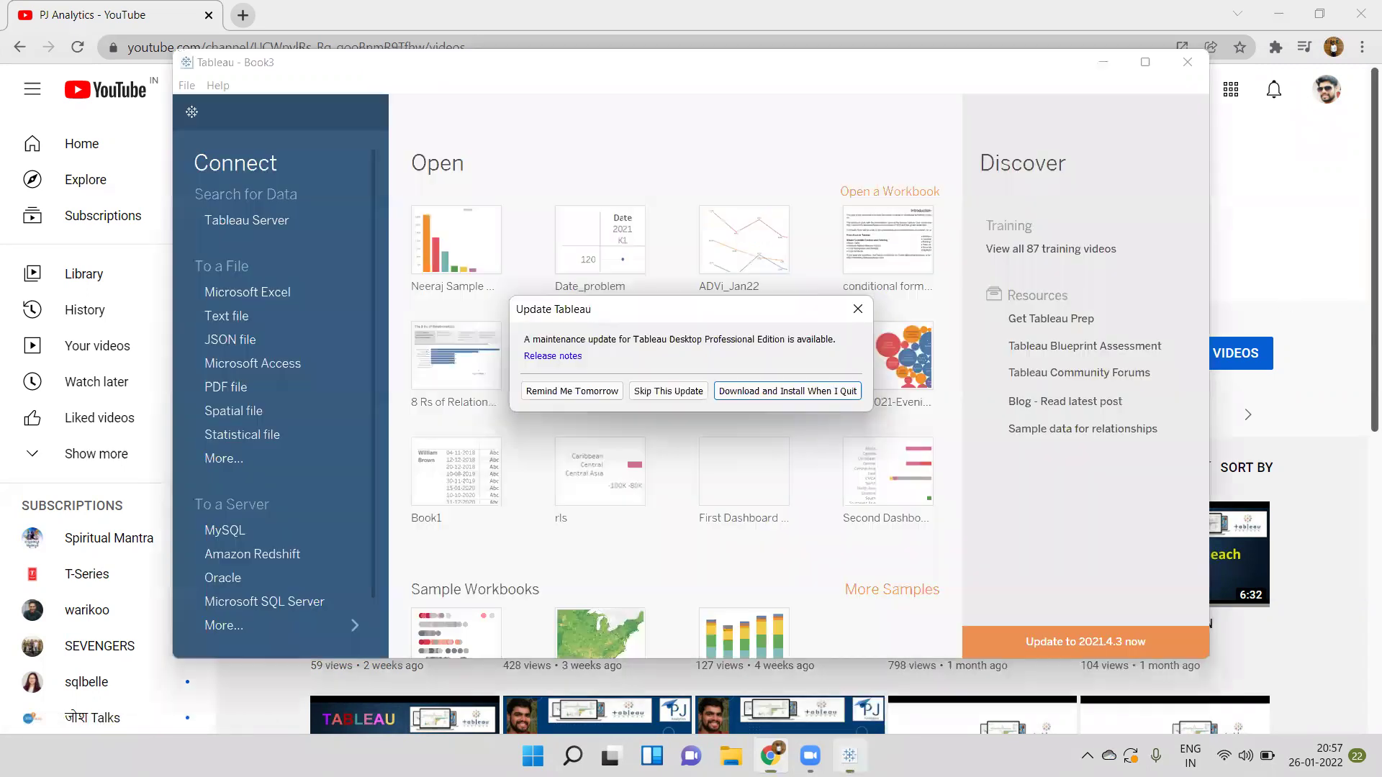
{"action": "left_click", "coordinate": [863, 313]}
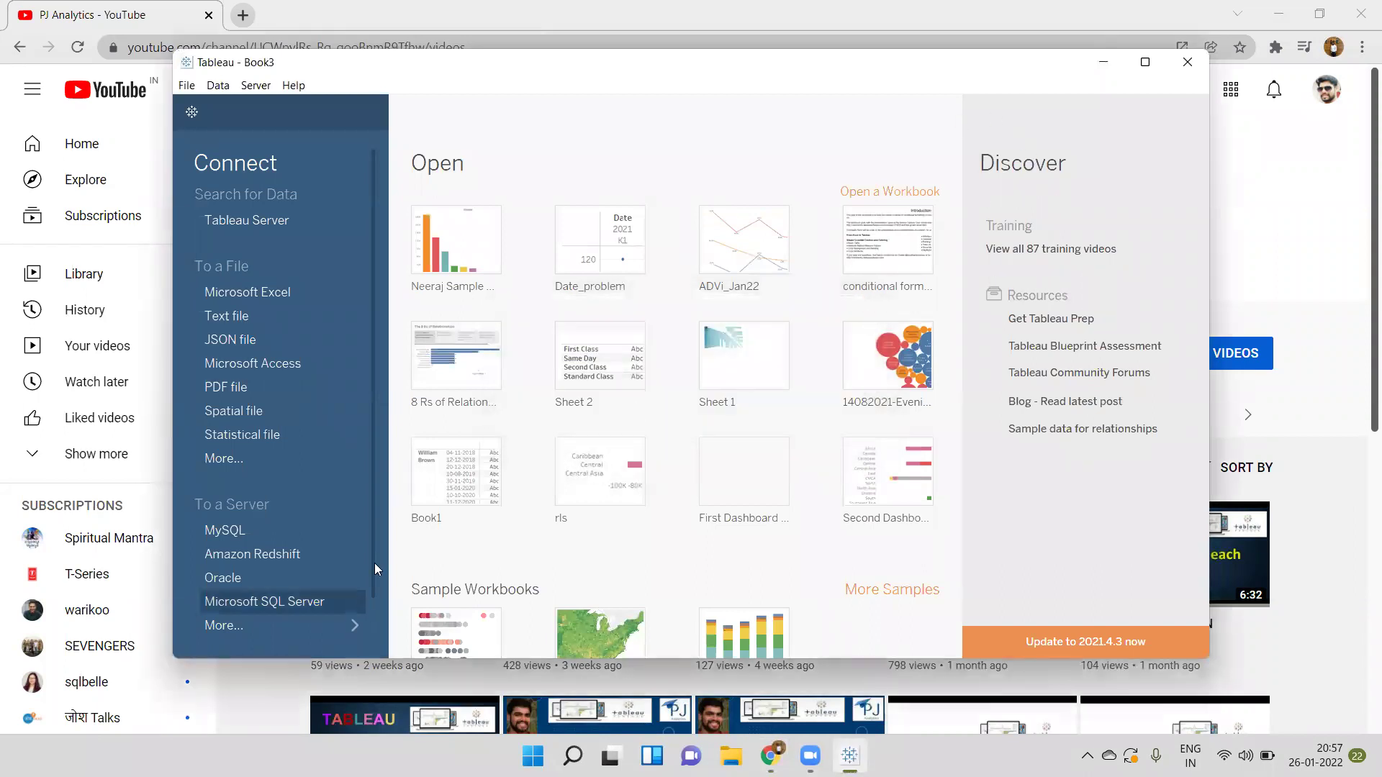
{"action": "scroll", "coordinate": [372, 561], "scroll_direction": "down", "scroll_amount": 2}
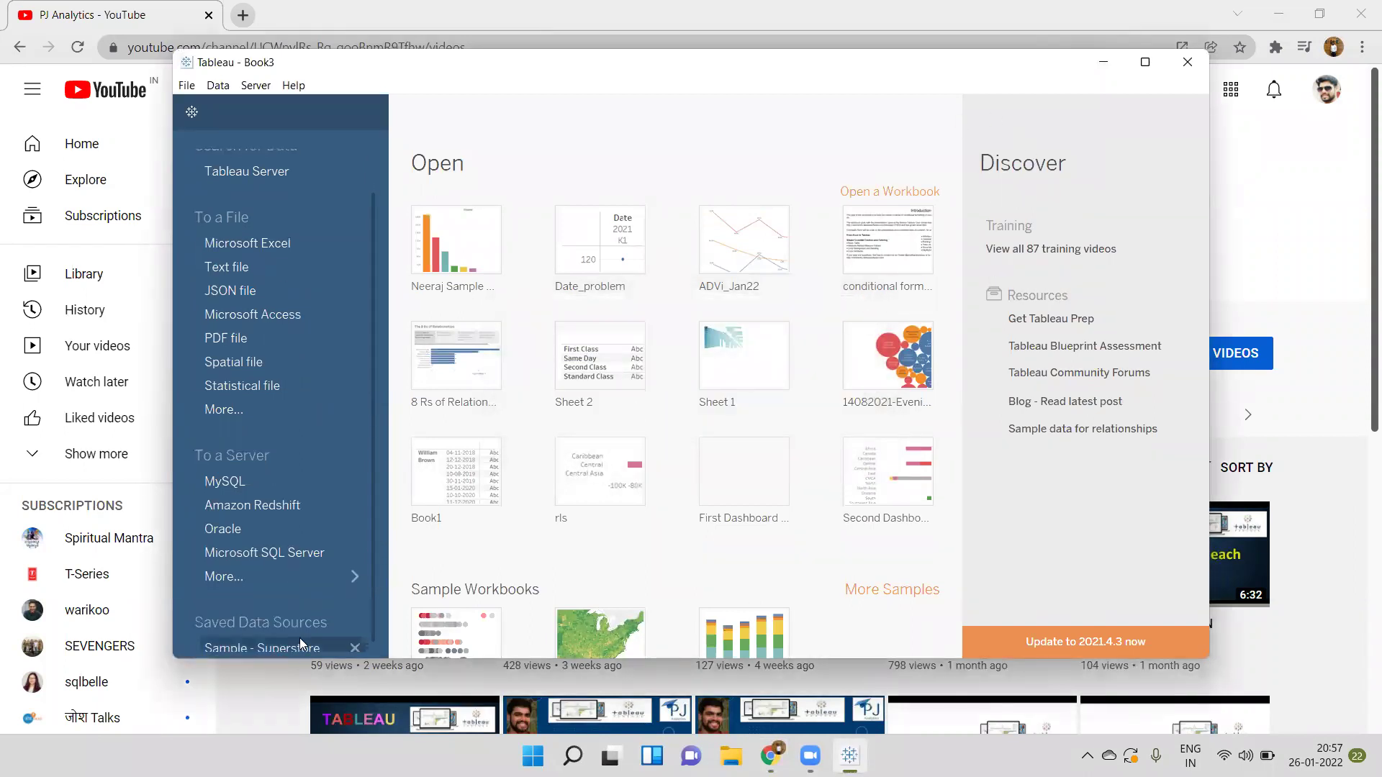
{"action": "left_click", "coordinate": [299, 638]}
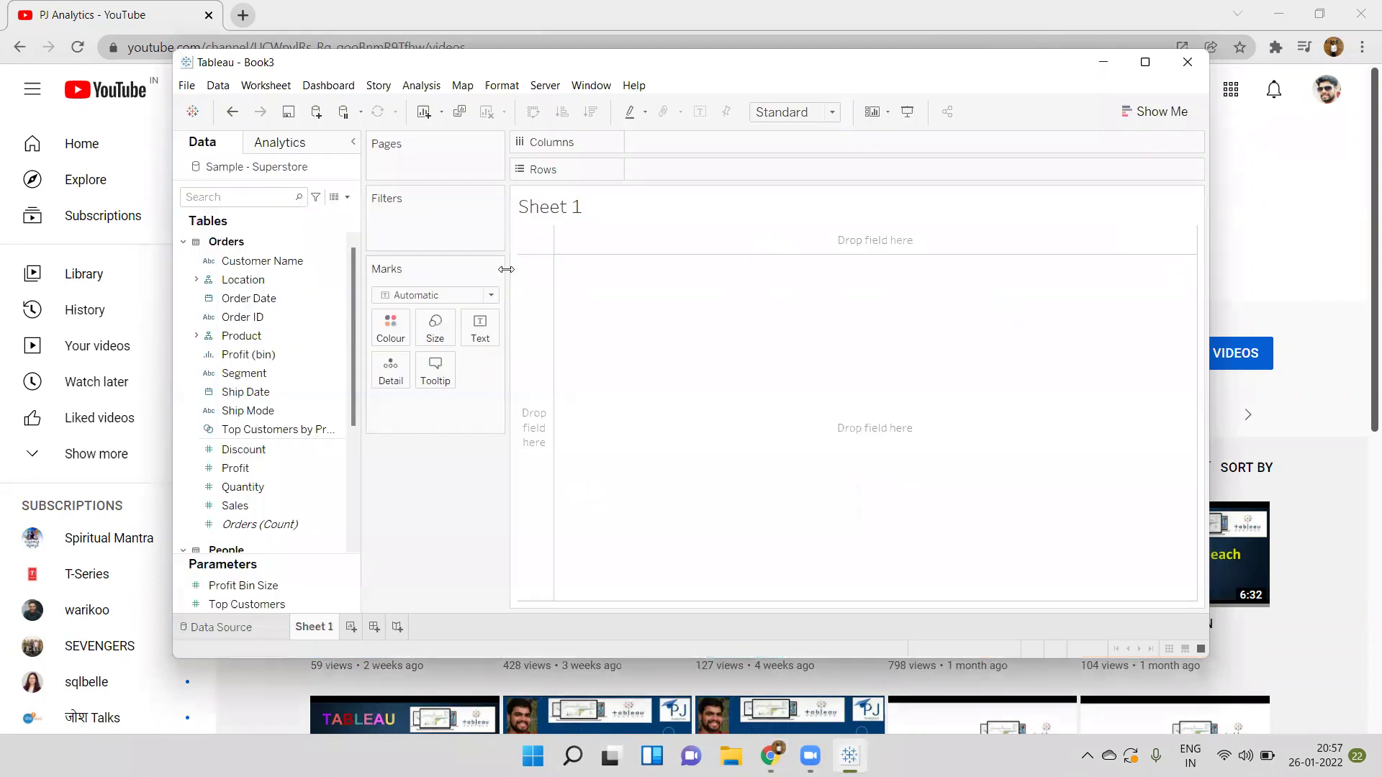
{"action": "double_click", "coordinate": [631, 63]}
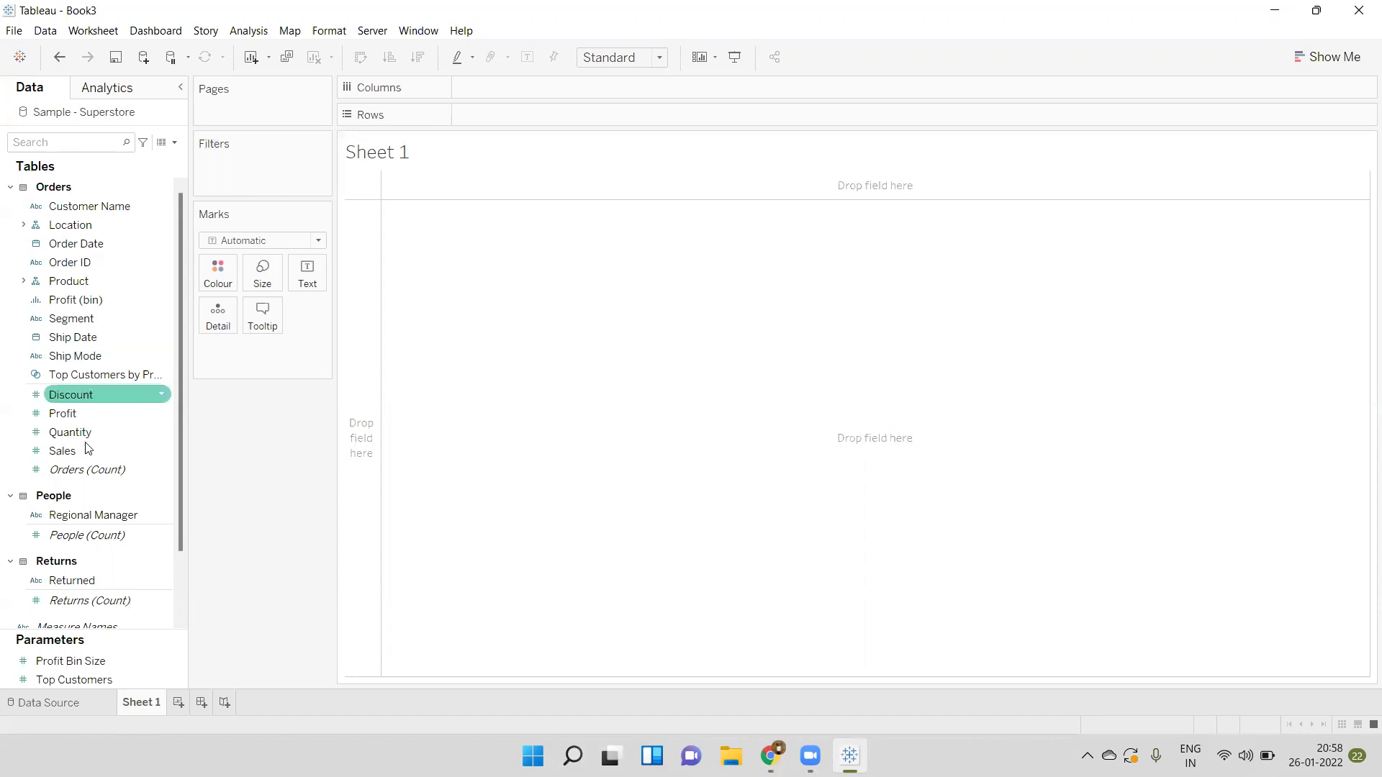
- Find the Profit measure, place it on Rows and make it discrete
{"action": "type", "text": "pr"}
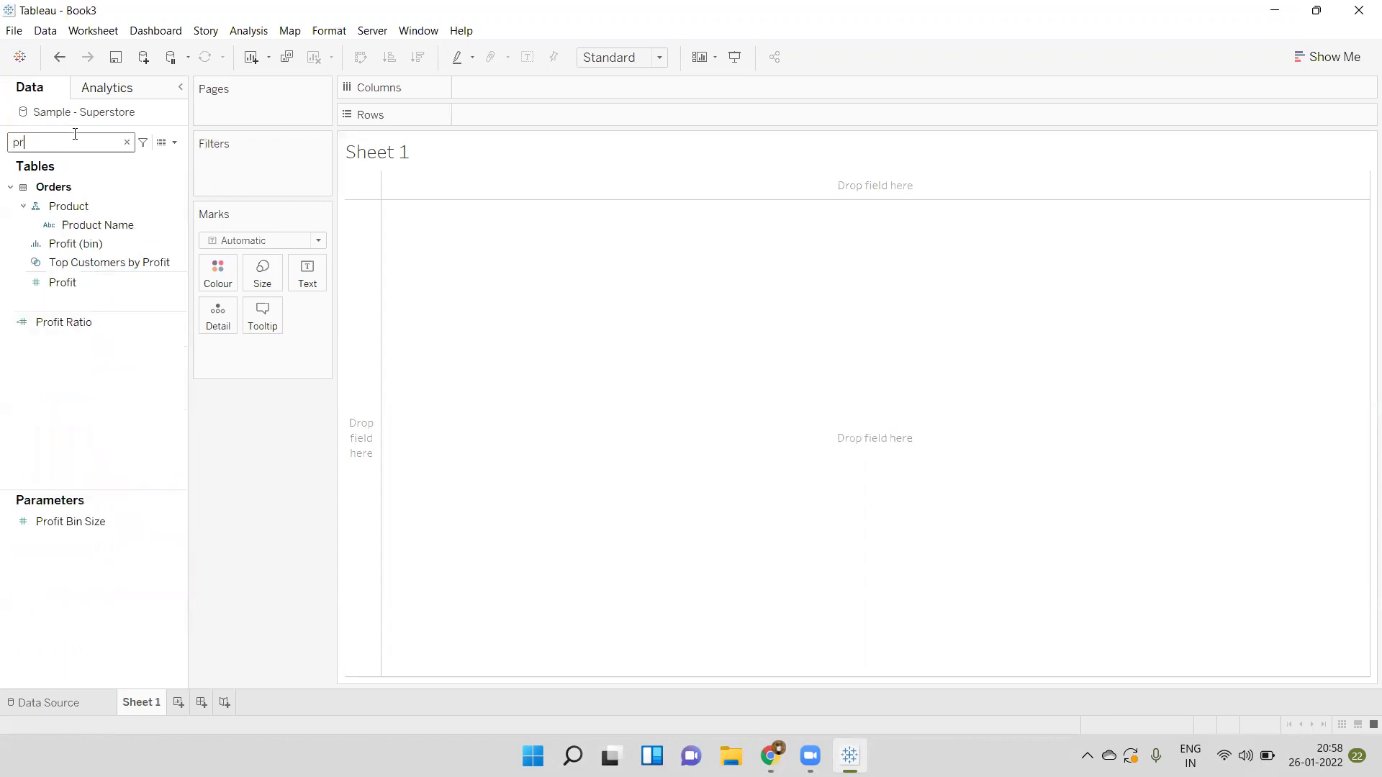
{"action": "left_click_drag", "start_coordinate": [86, 283], "coordinate": [509, 124]}
{"action": "right_click", "coordinate": [509, 124]}
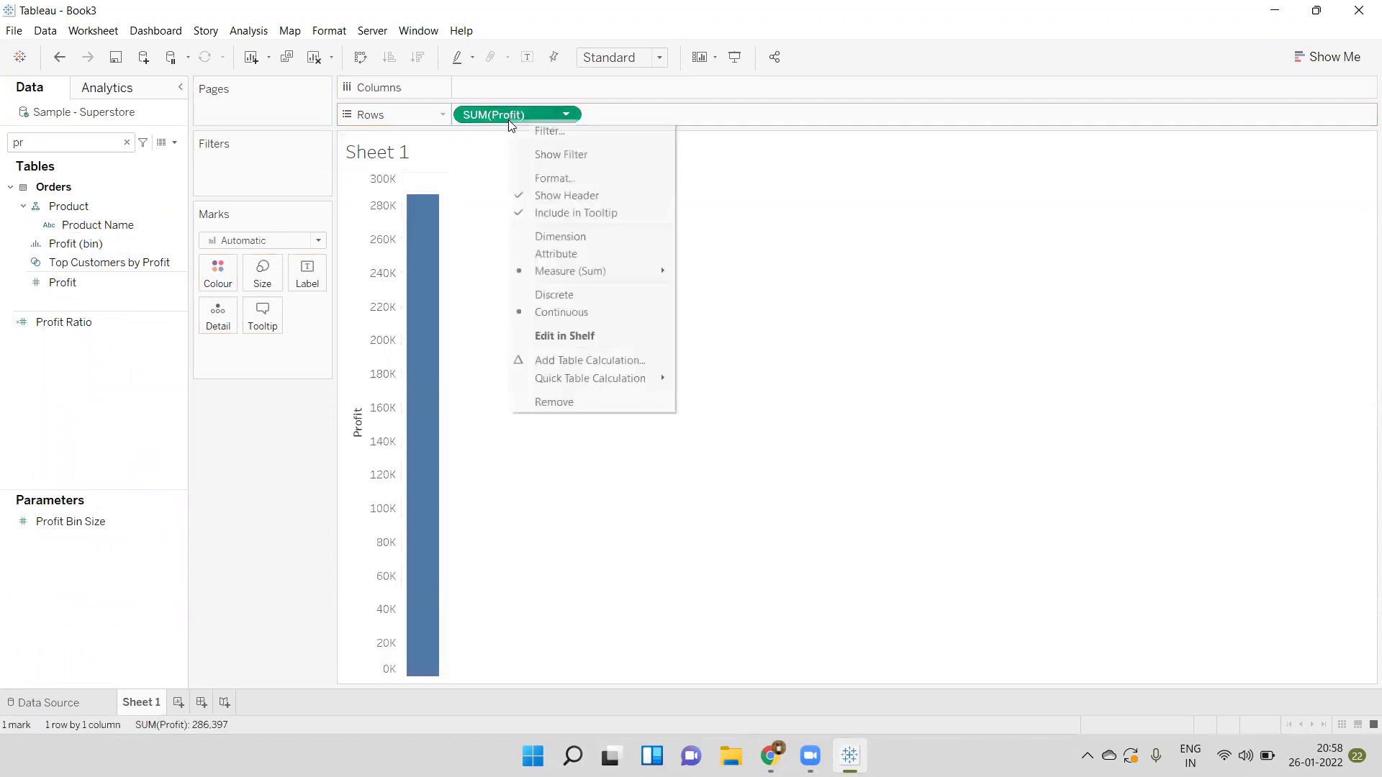
{"action": "left_click", "coordinate": [588, 297]}
- Format the Profit header numbers as Number (Custom) with 0 decimal places
{"action": "right_click", "coordinate": [544, 115]}
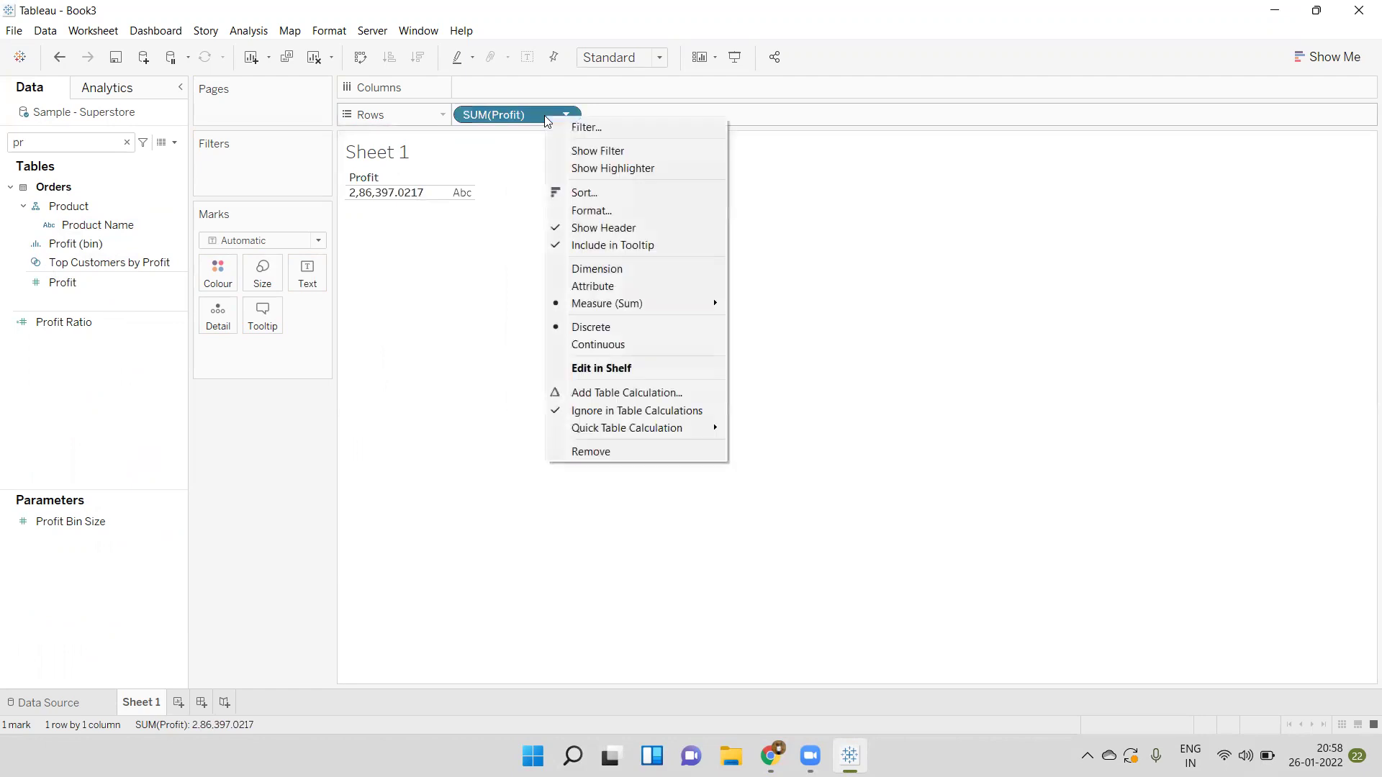
{"action": "left_click", "coordinate": [604, 211]}
{"action": "left_click", "coordinate": [128, 246]}
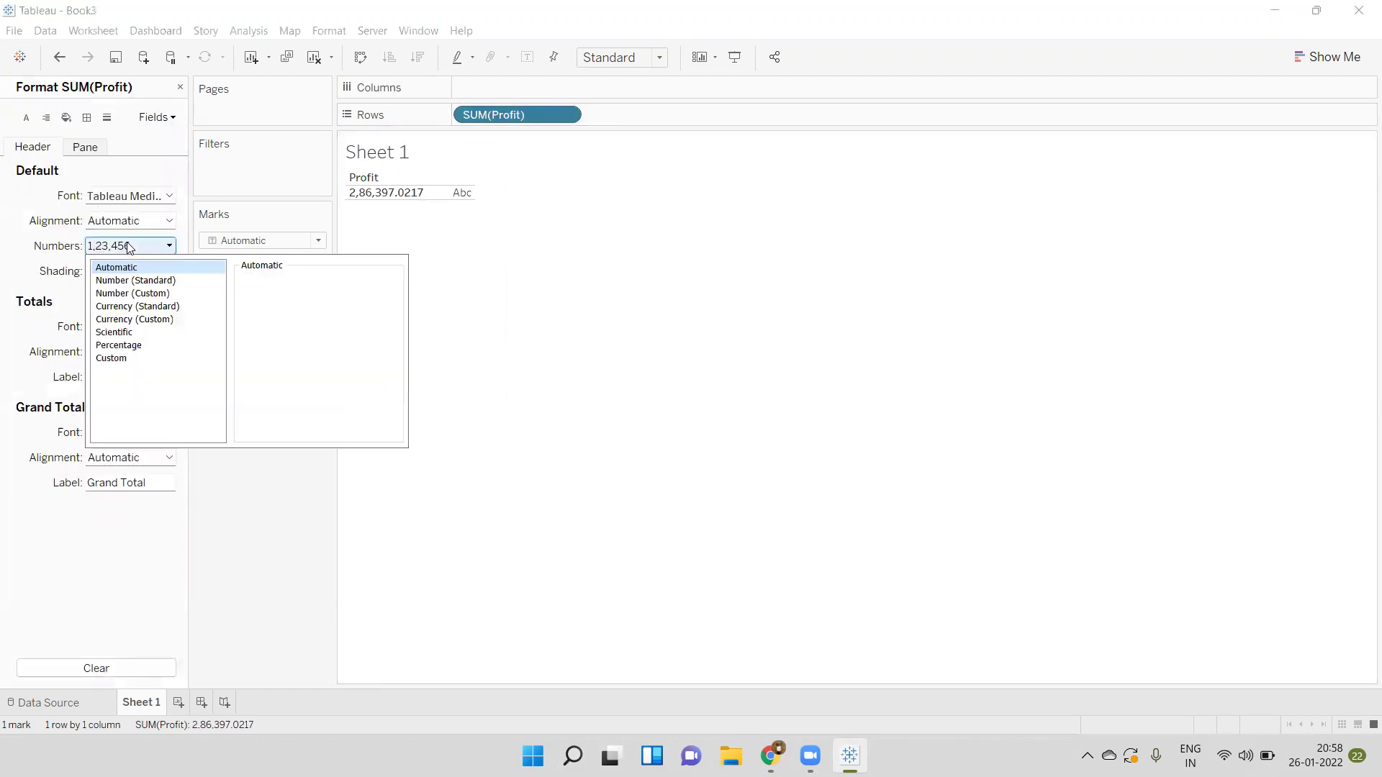
{"action": "left_click", "coordinate": [148, 293]}
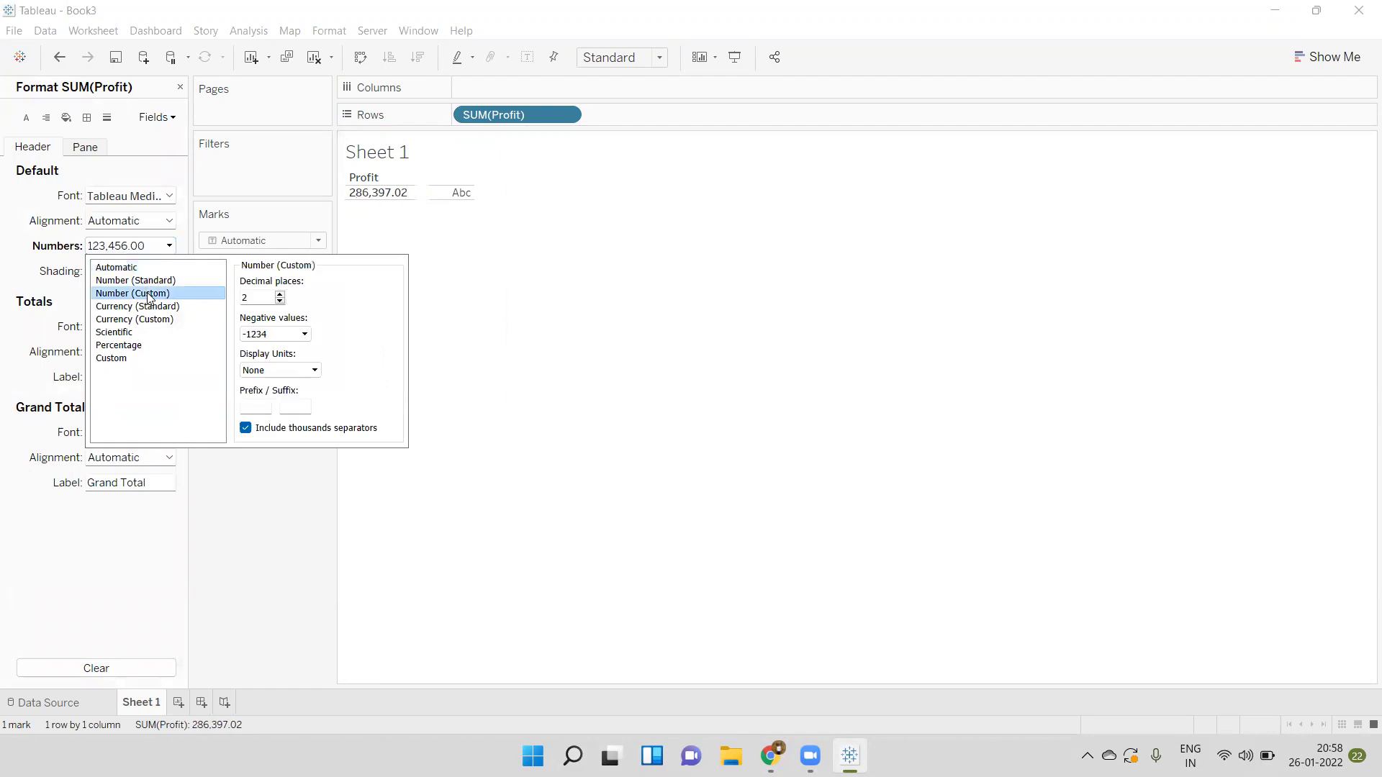
{"action": "left_click", "coordinate": [280, 301]}
{"action": "left_click", "coordinate": [280, 301]}
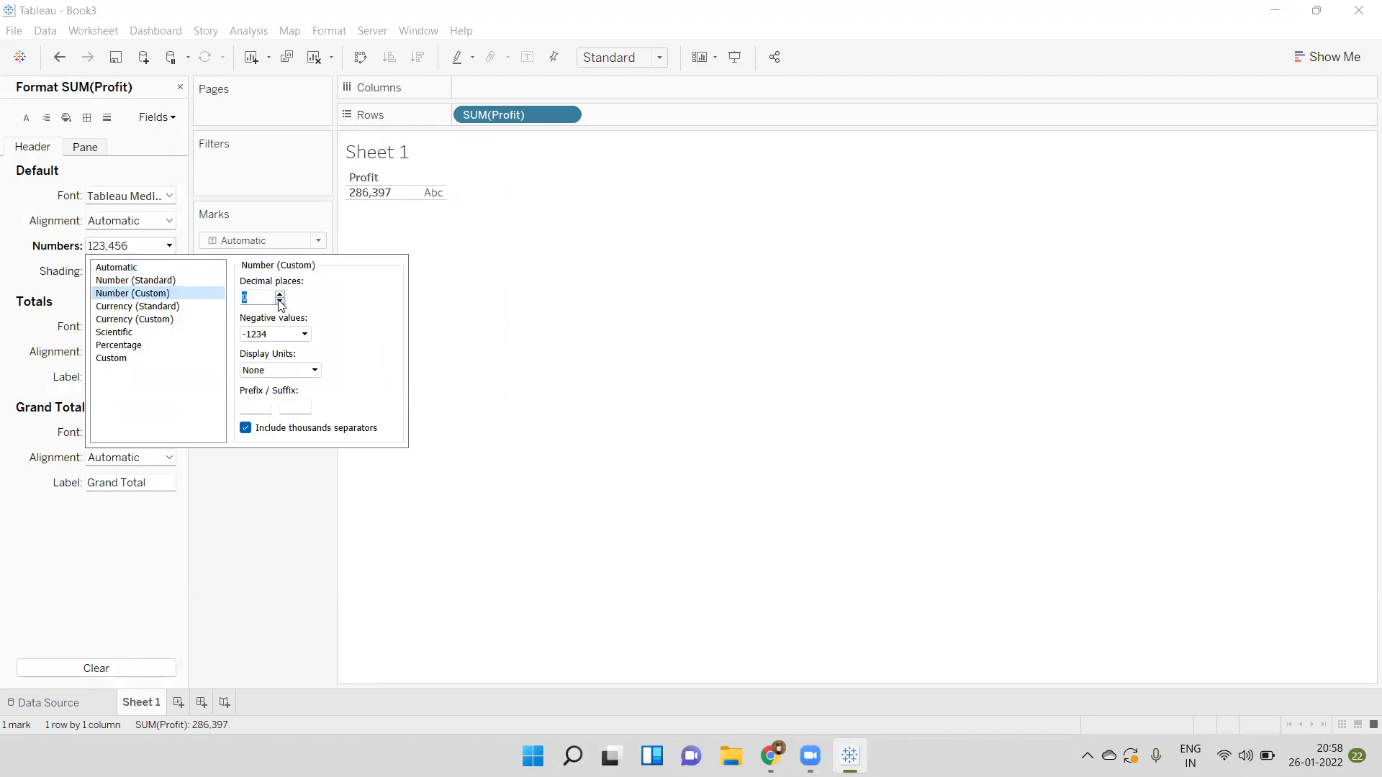
{"action": "left_click", "coordinate": [503, 338]}
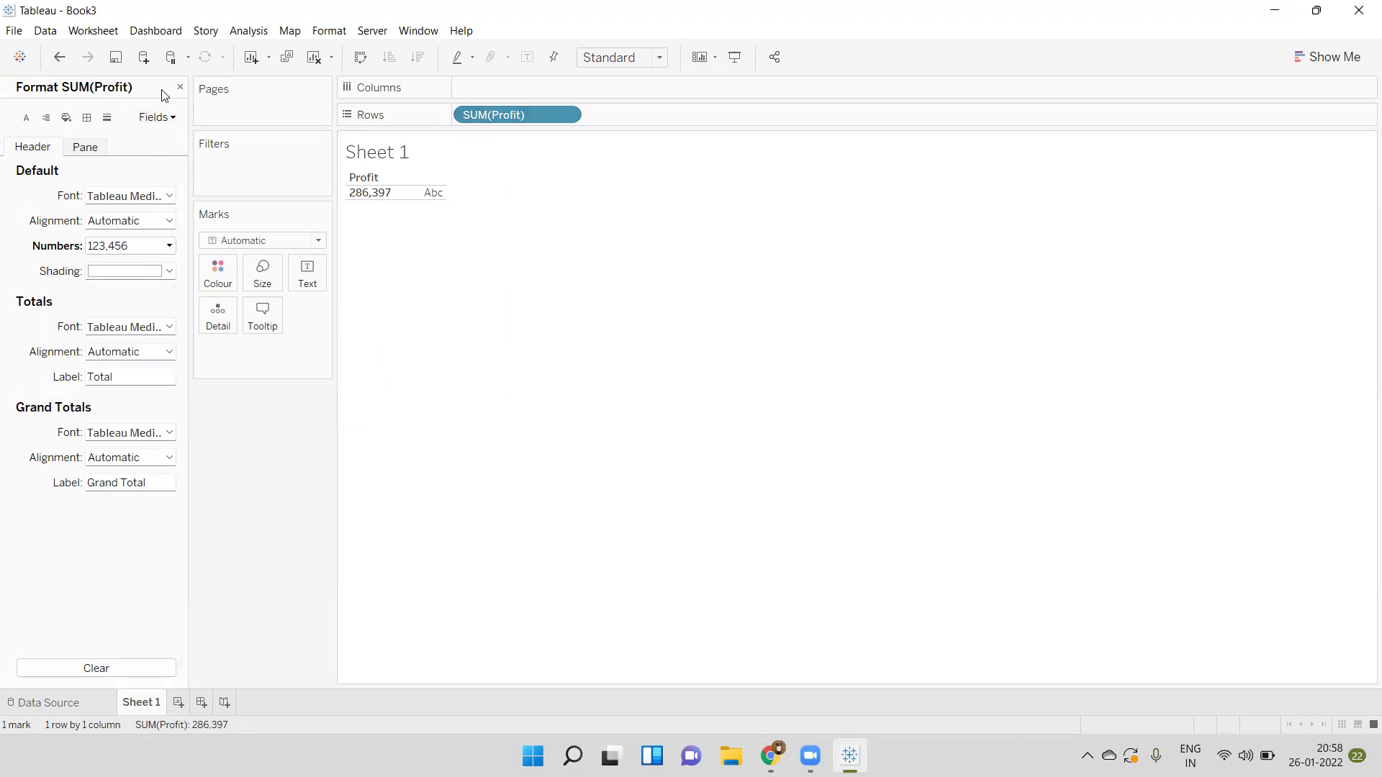
{"action": "left_click", "coordinate": [180, 87]}
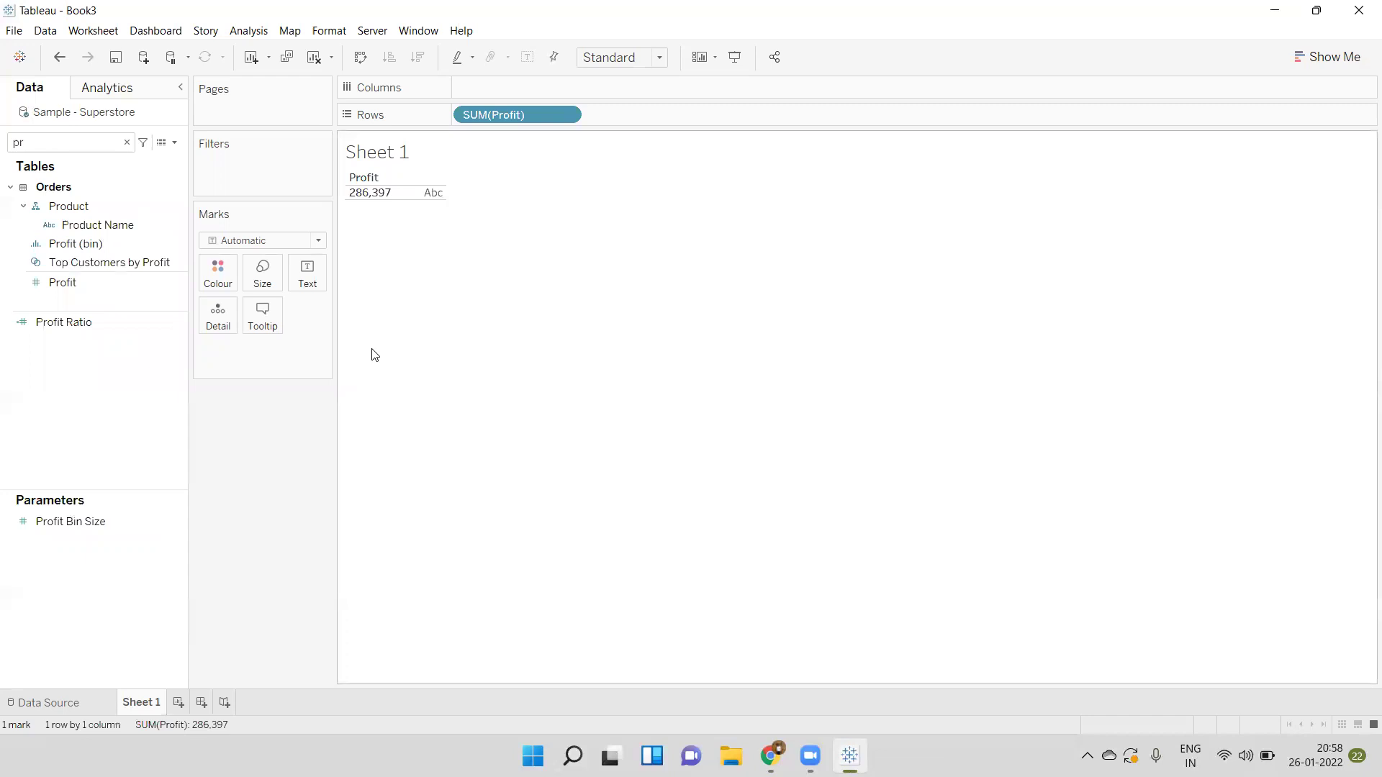
- Add Category and Sub-Category to Rows ahead of Profit
{"action": "double_click", "coordinate": [92, 143]}
{"action": "type", "text": "c"}
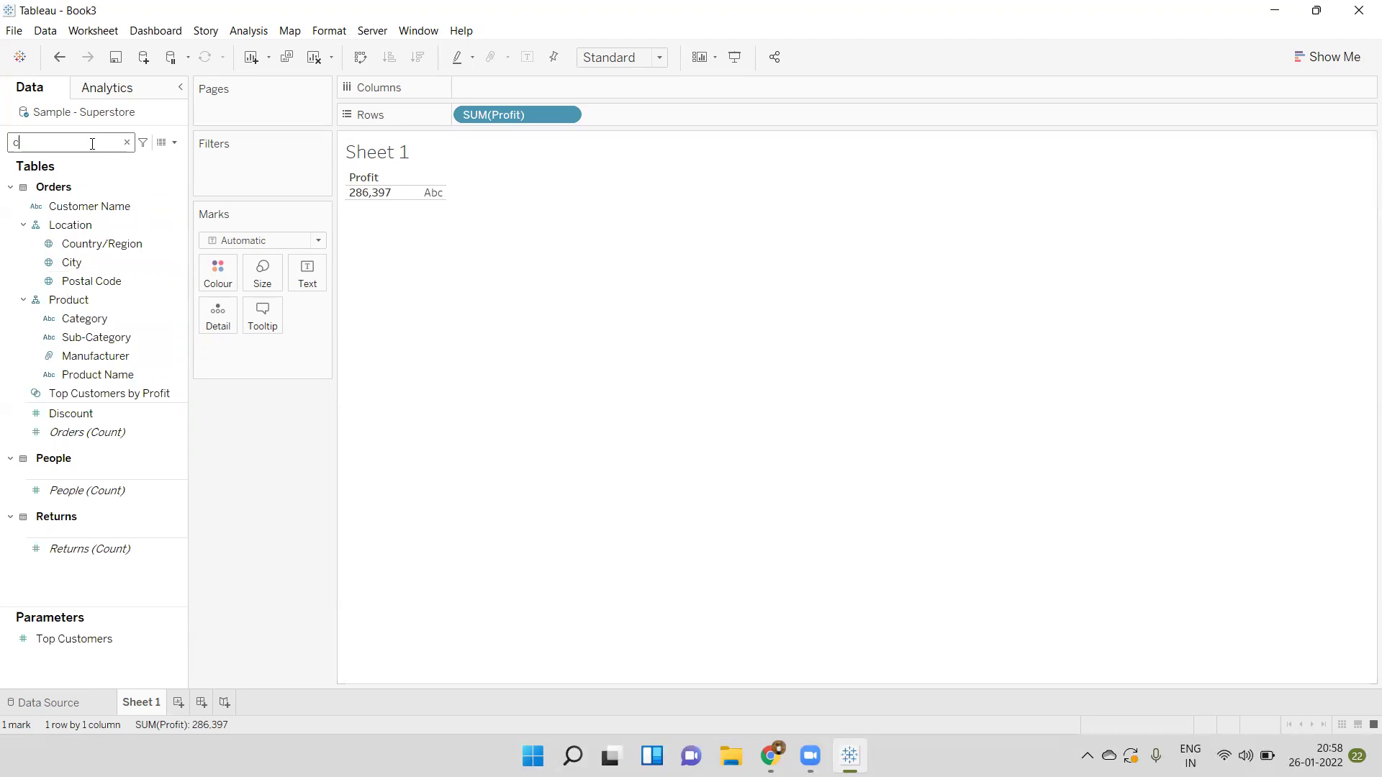
{"action": "left_click_drag", "start_coordinate": [93, 318], "coordinate": [461, 117]}
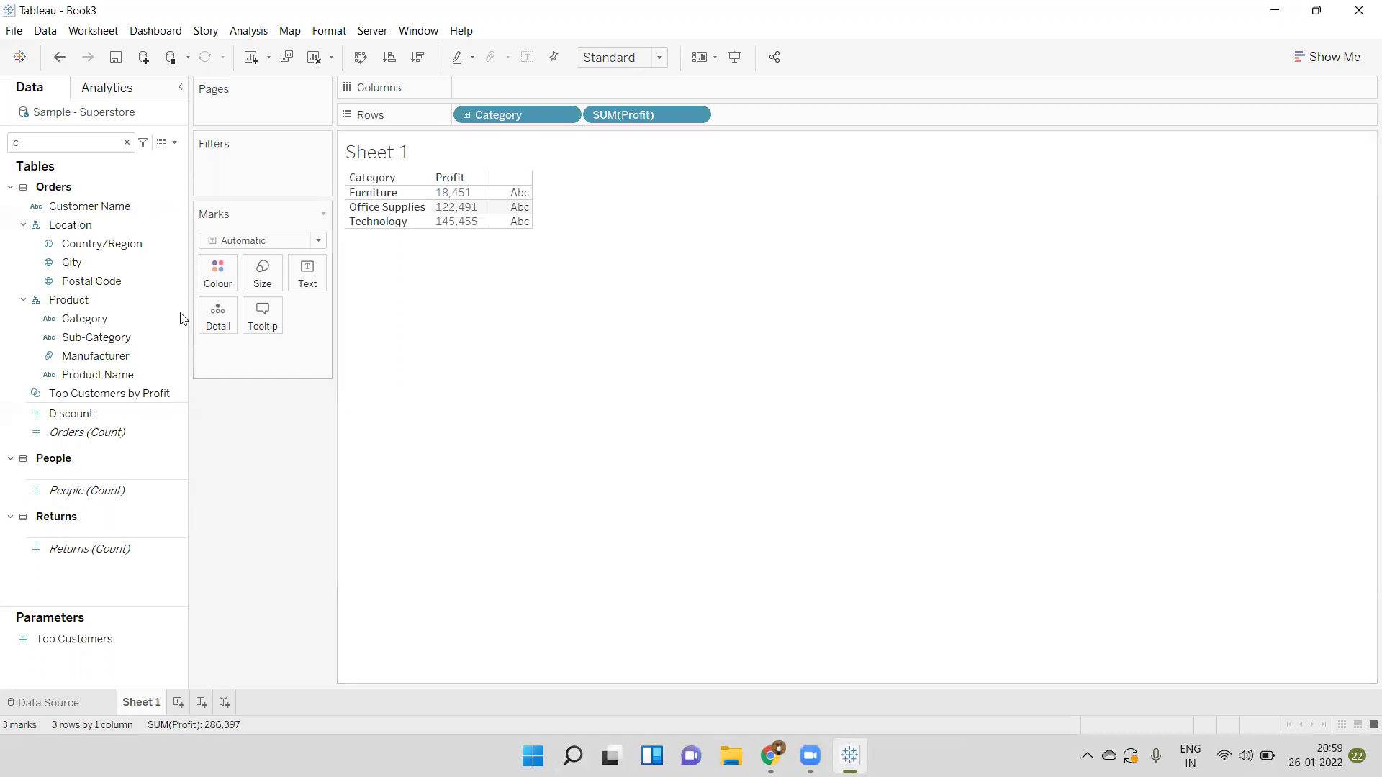
{"action": "left_click", "coordinate": [122, 340]}
{"action": "left_click_drag", "start_coordinate": [122, 340], "coordinate": [582, 124]}
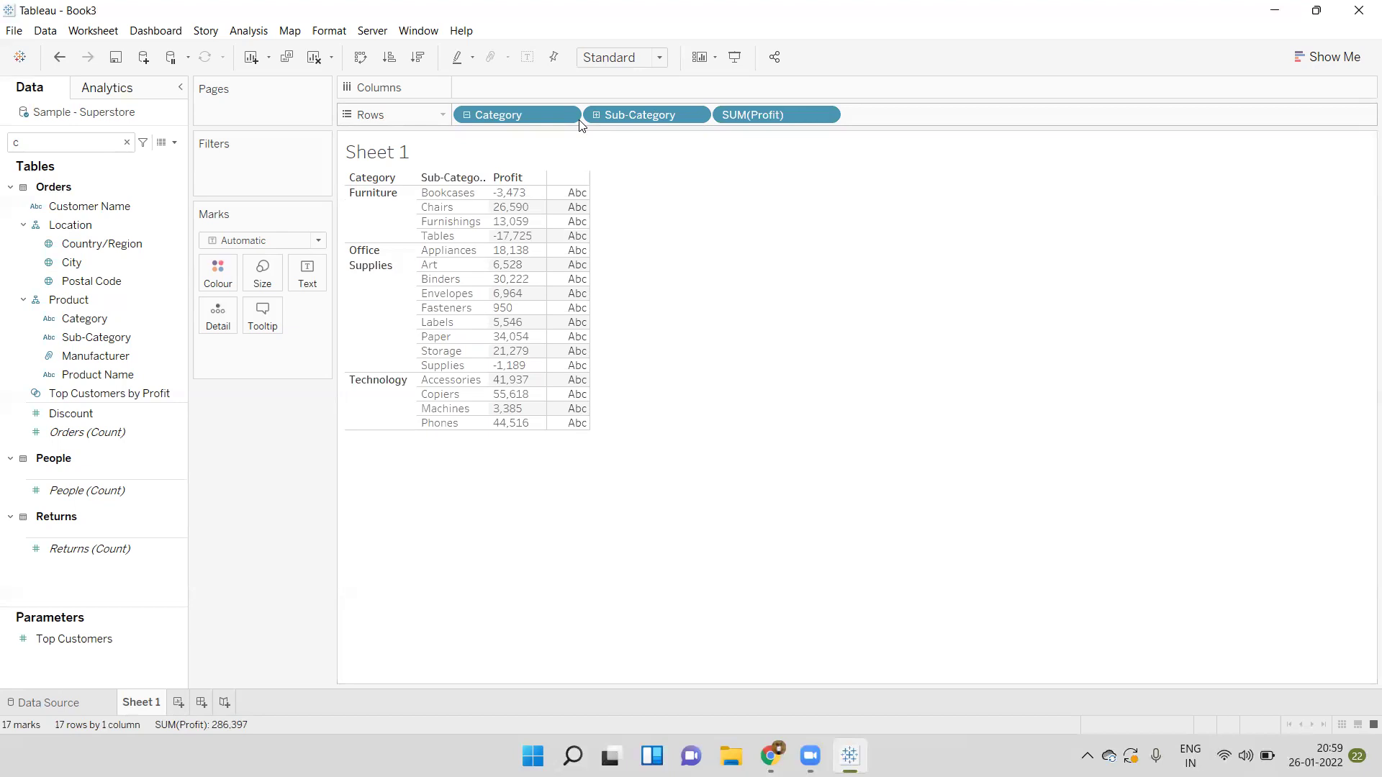
- Create a new worksheet and place the State field on its Rows
{"action": "left_click", "coordinate": [177, 702]}
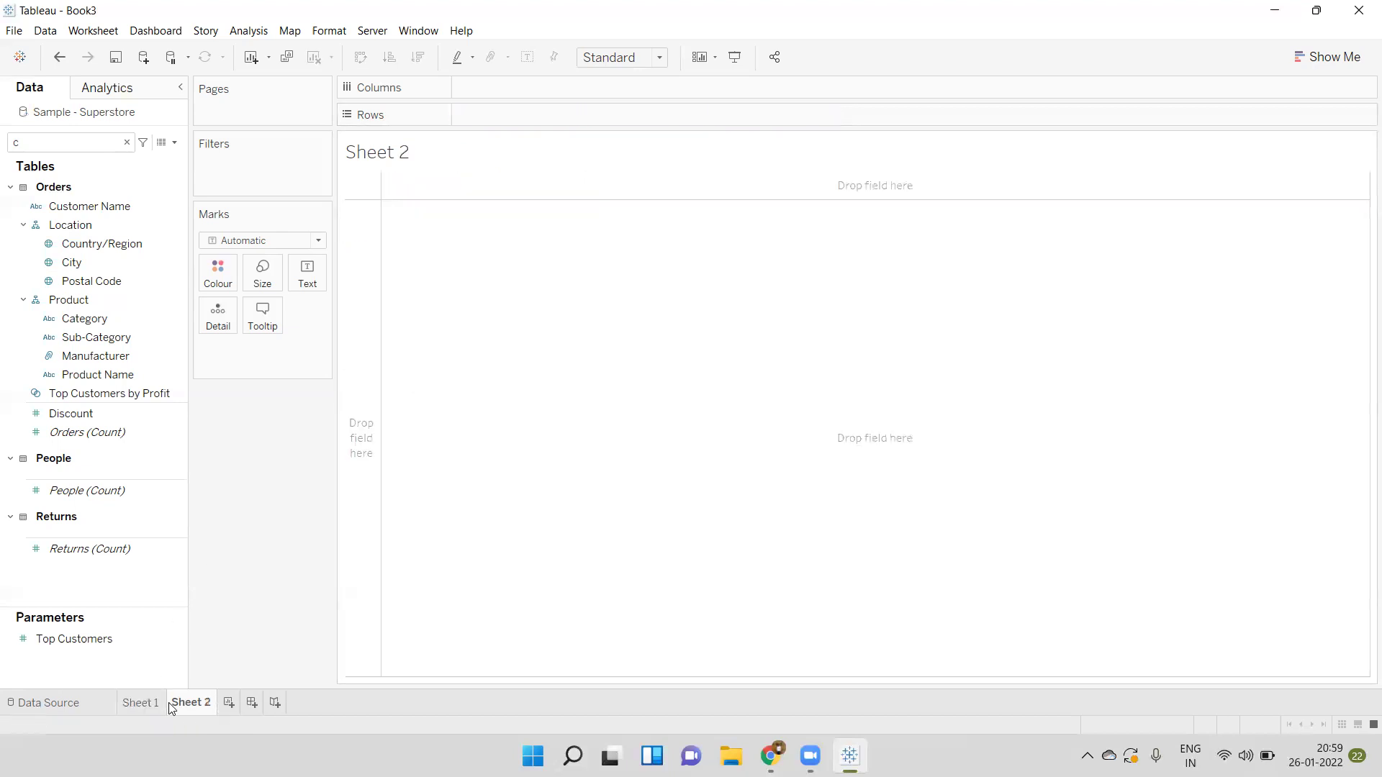
{"action": "left_click", "coordinate": [67, 147]}
{"action": "key", "text": "BackSpace"}
{"action": "type", "text": "sta"}
{"action": "left_click_drag", "start_coordinate": [111, 225], "coordinate": [489, 115]}
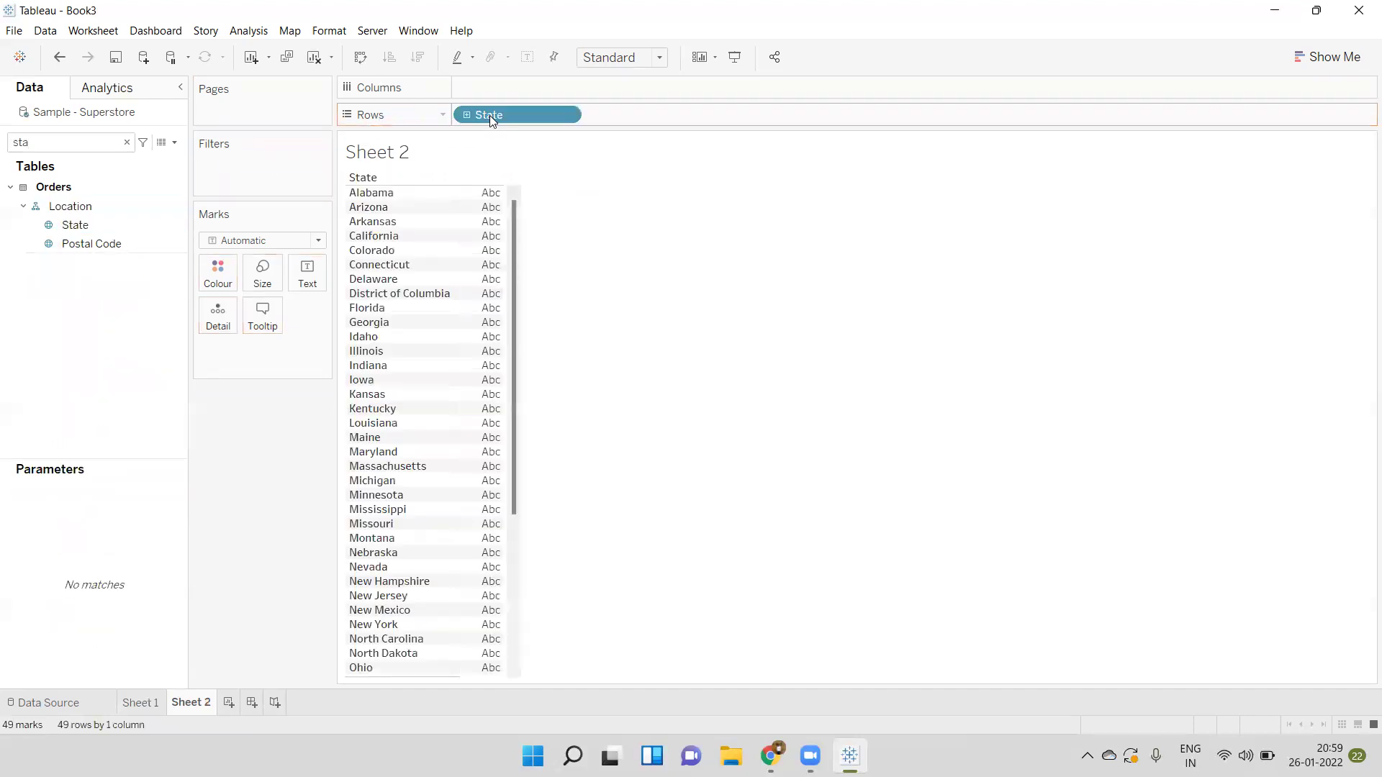
- Find the City field and add it to Rows after State
{"action": "double_click", "coordinate": [105, 143]}
{"action": "type", "text": "ci"}
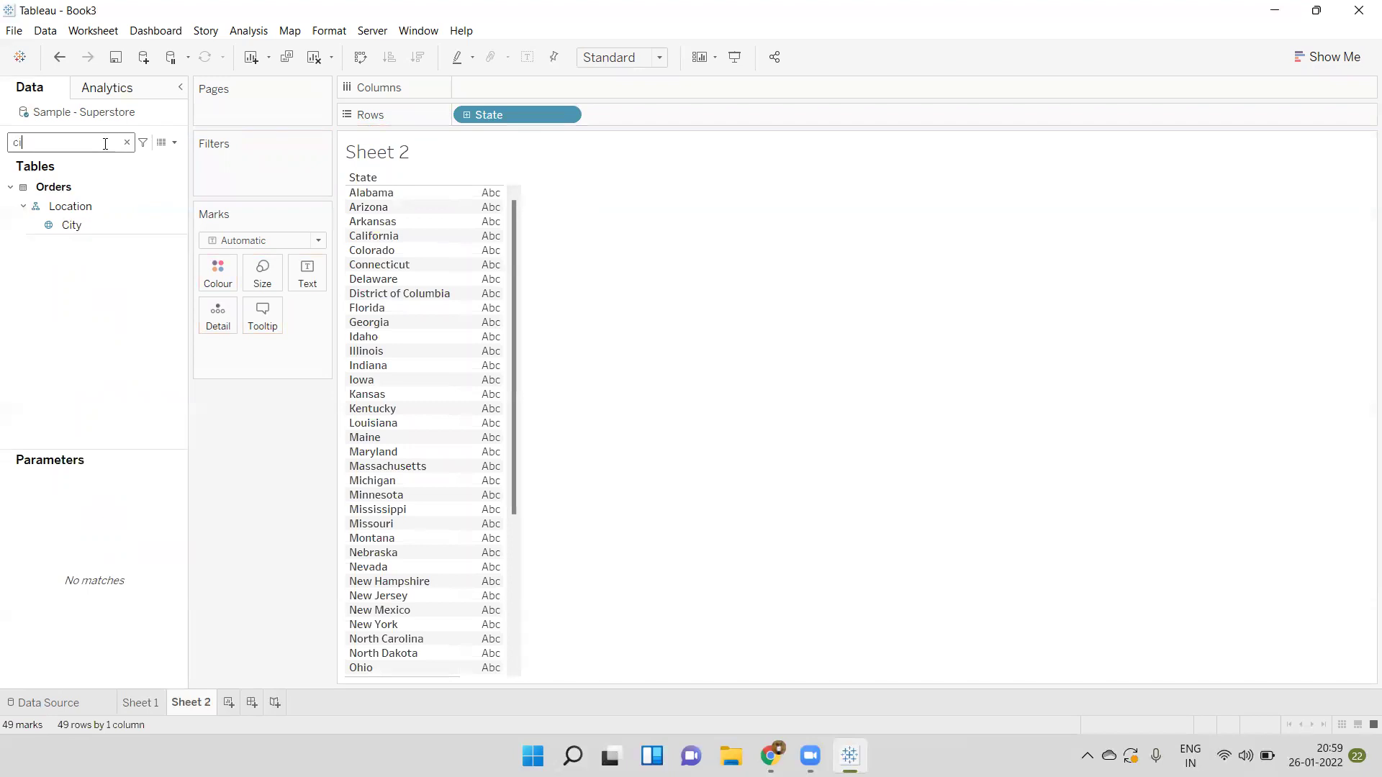
{"action": "left_click", "coordinate": [108, 206]}
{"action": "left_click_drag", "start_coordinate": [114, 225], "coordinate": [662, 112]}
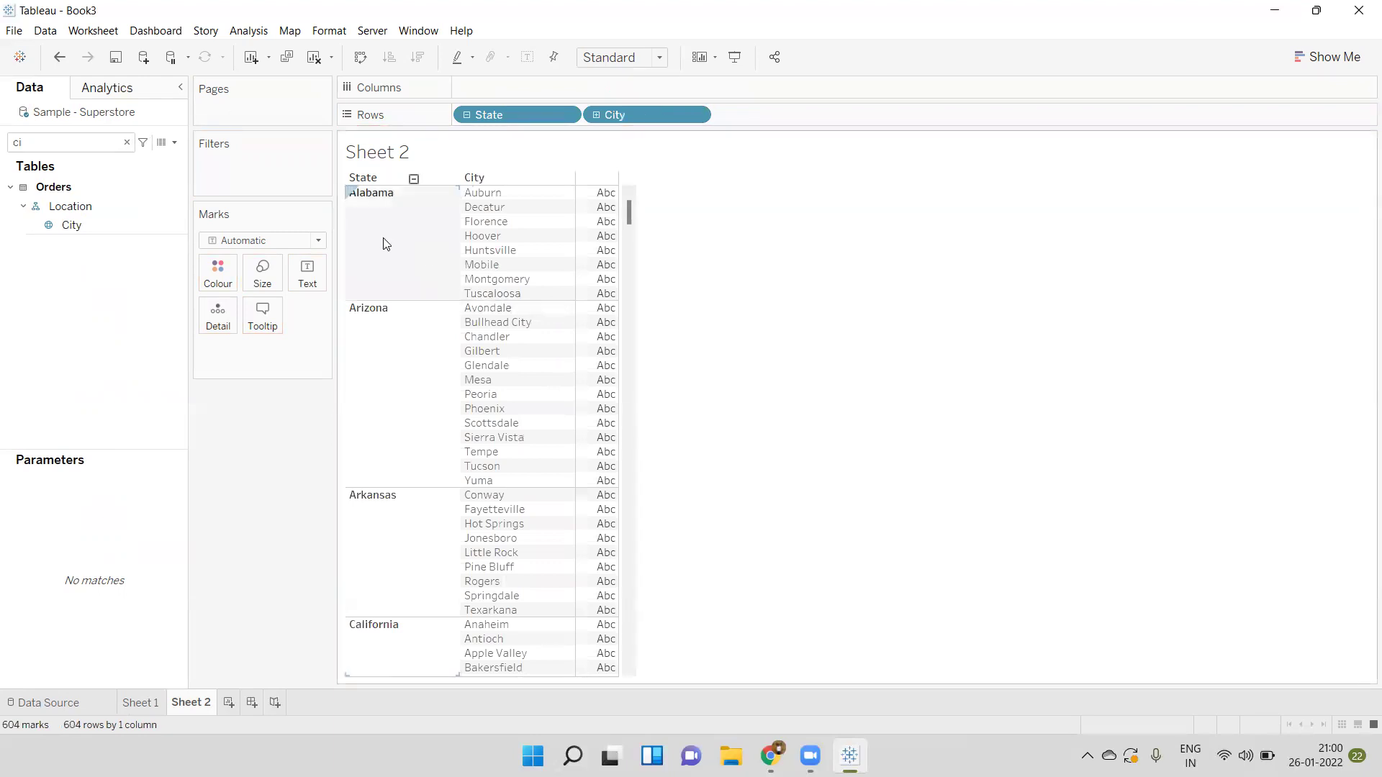
- Add Profit to Rows after City and convert it to discrete
{"action": "left_click", "coordinate": [81, 149]}
{"action": "key", "text": "BackSpace"}
{"action": "key", "text": "BackSpace"}
{"action": "type", "text": "p"}
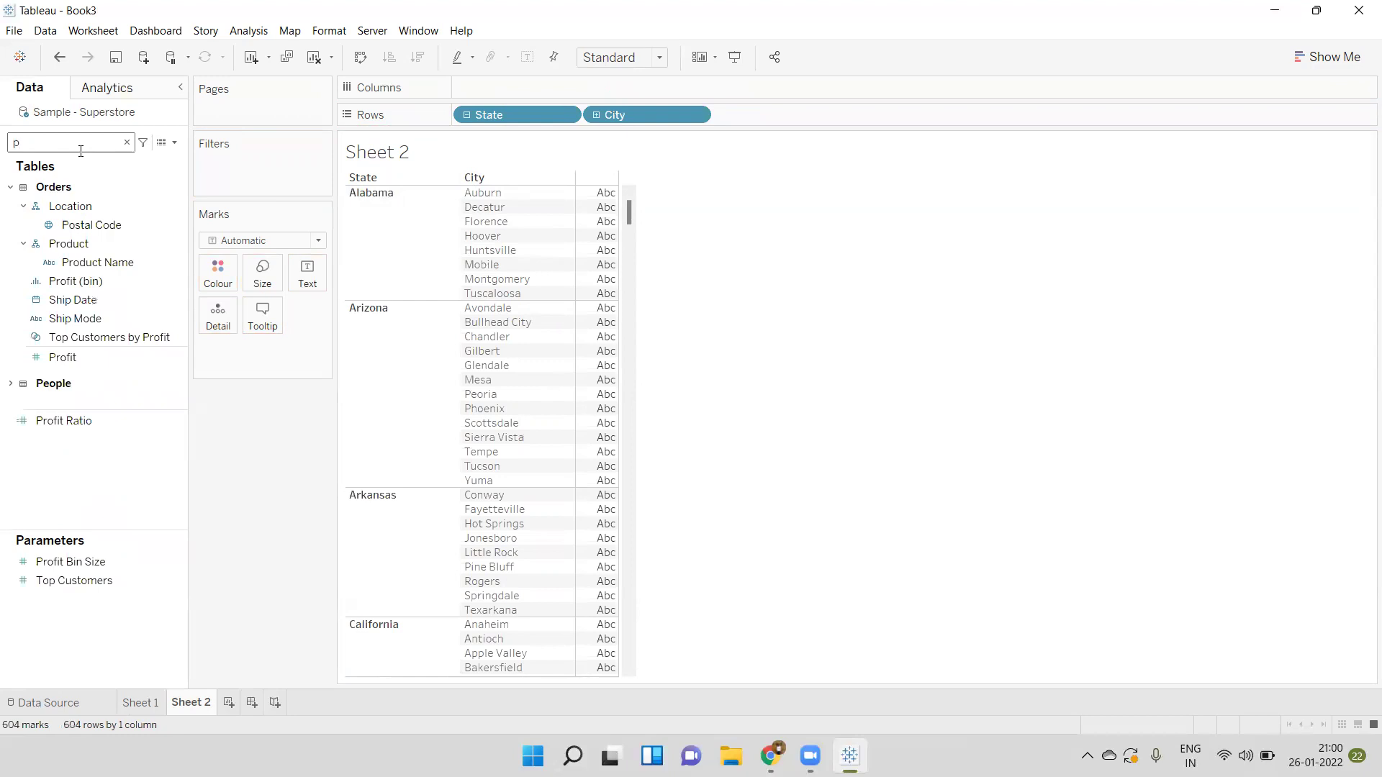
{"action": "type", "text": "r"}
{"action": "mouse_move", "coordinate": [86, 281]}
{"action": "left_mouse_down"}
{"action": "mouse_move", "coordinate": [283, 275]}
{"action": "mouse_move", "coordinate": [621, 123]}
{"action": "mouse_move", "coordinate": [732, 115]}
{"action": "left_mouse_up"}
{"action": "right_click", "coordinate": [733, 115]}
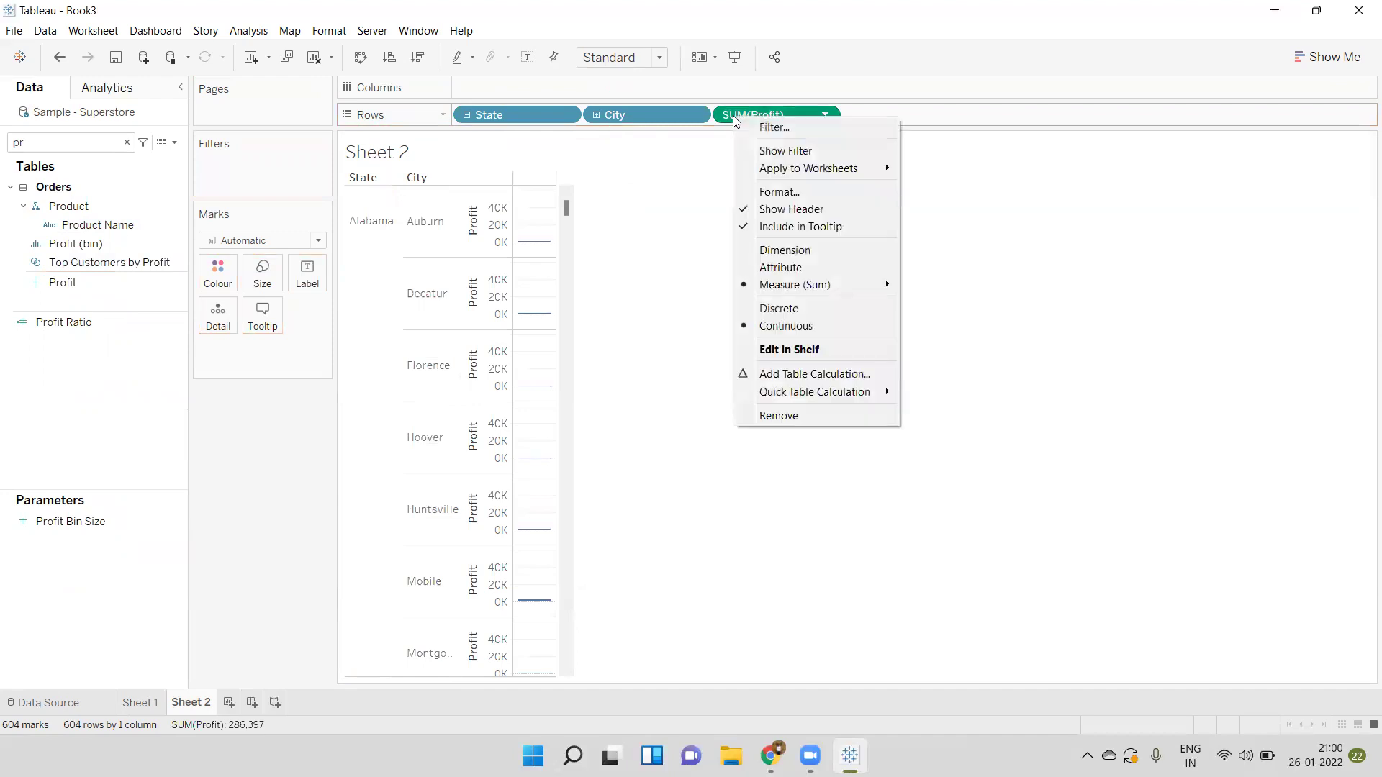
{"action": "left_click", "coordinate": [811, 304]}
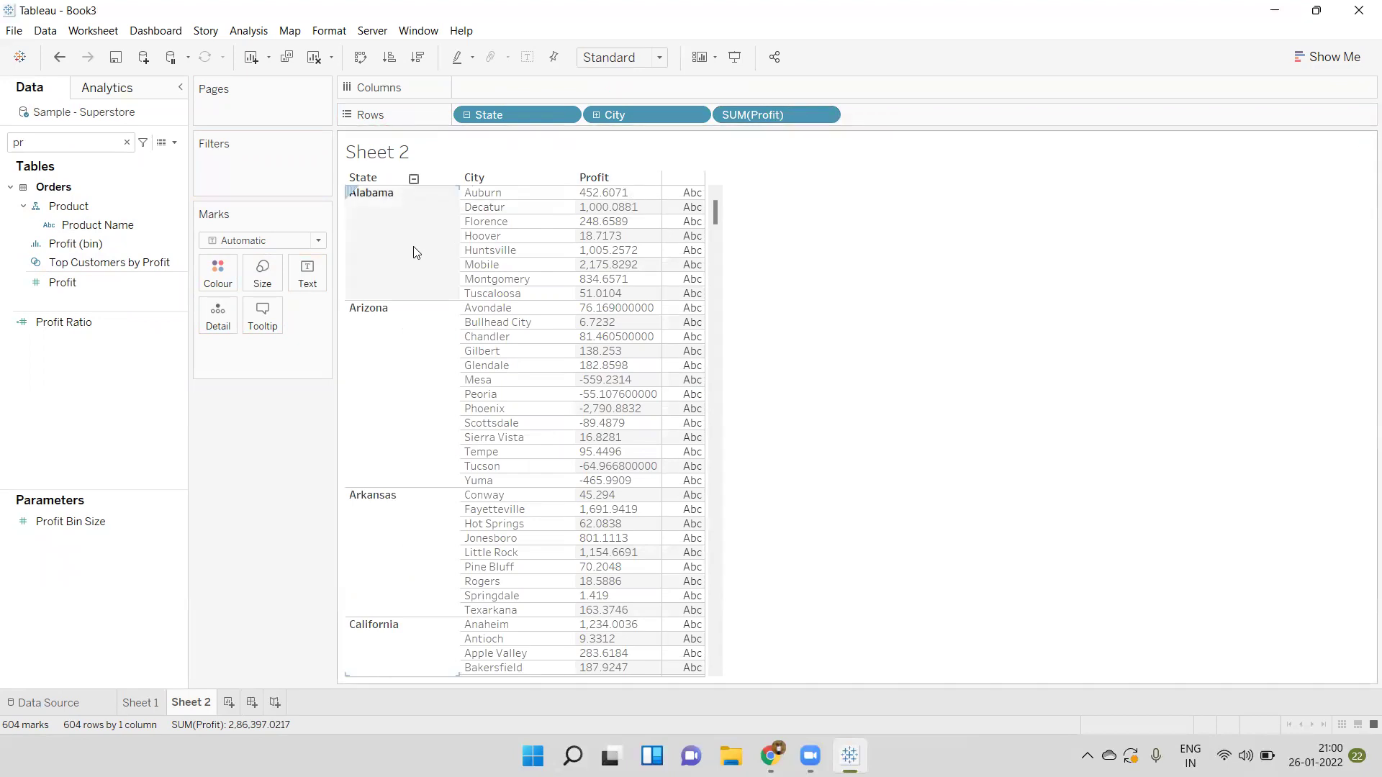
- Remove City from Rows and format the Profit values as Number (Custom) with 0 decimal places
{"action": "left_click_drag", "start_coordinate": [633, 120], "coordinate": [3, 406]}
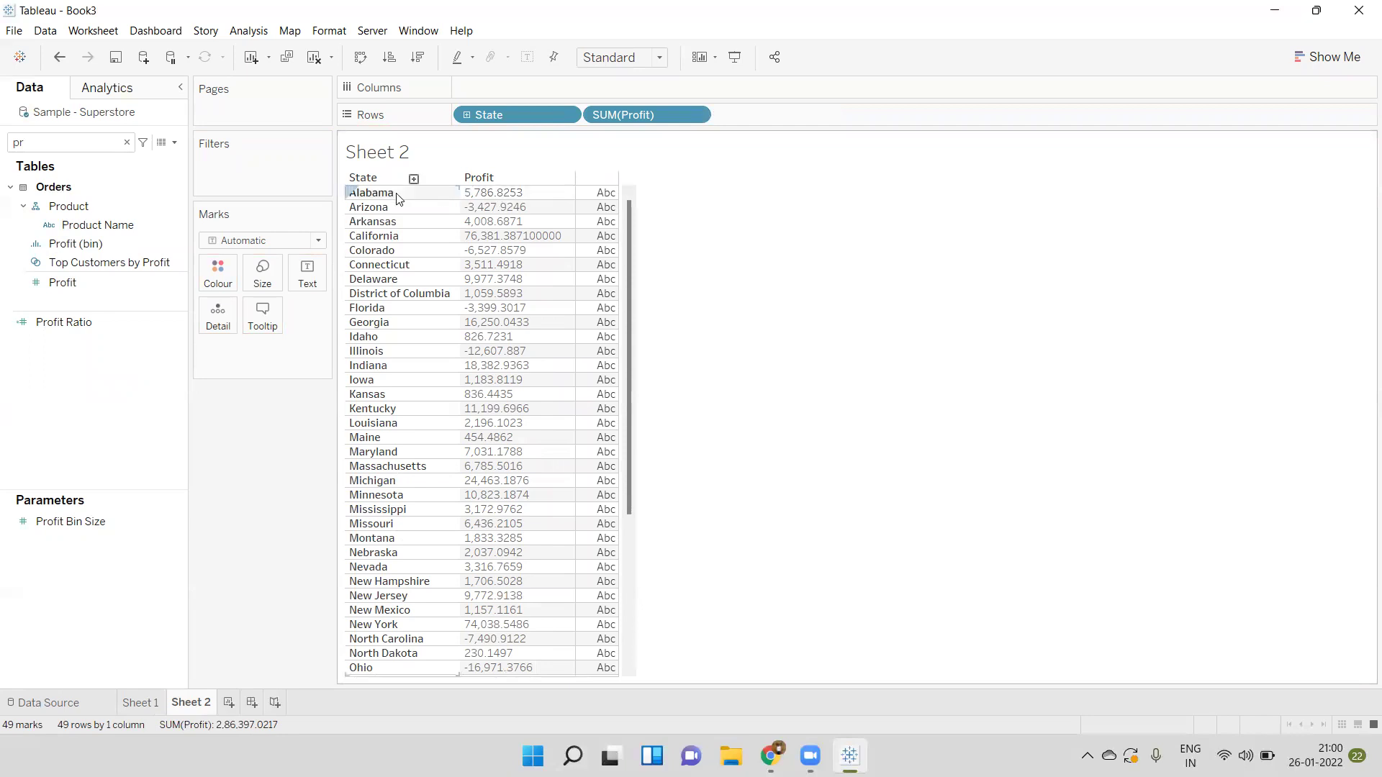
{"action": "right_click", "coordinate": [665, 111]}
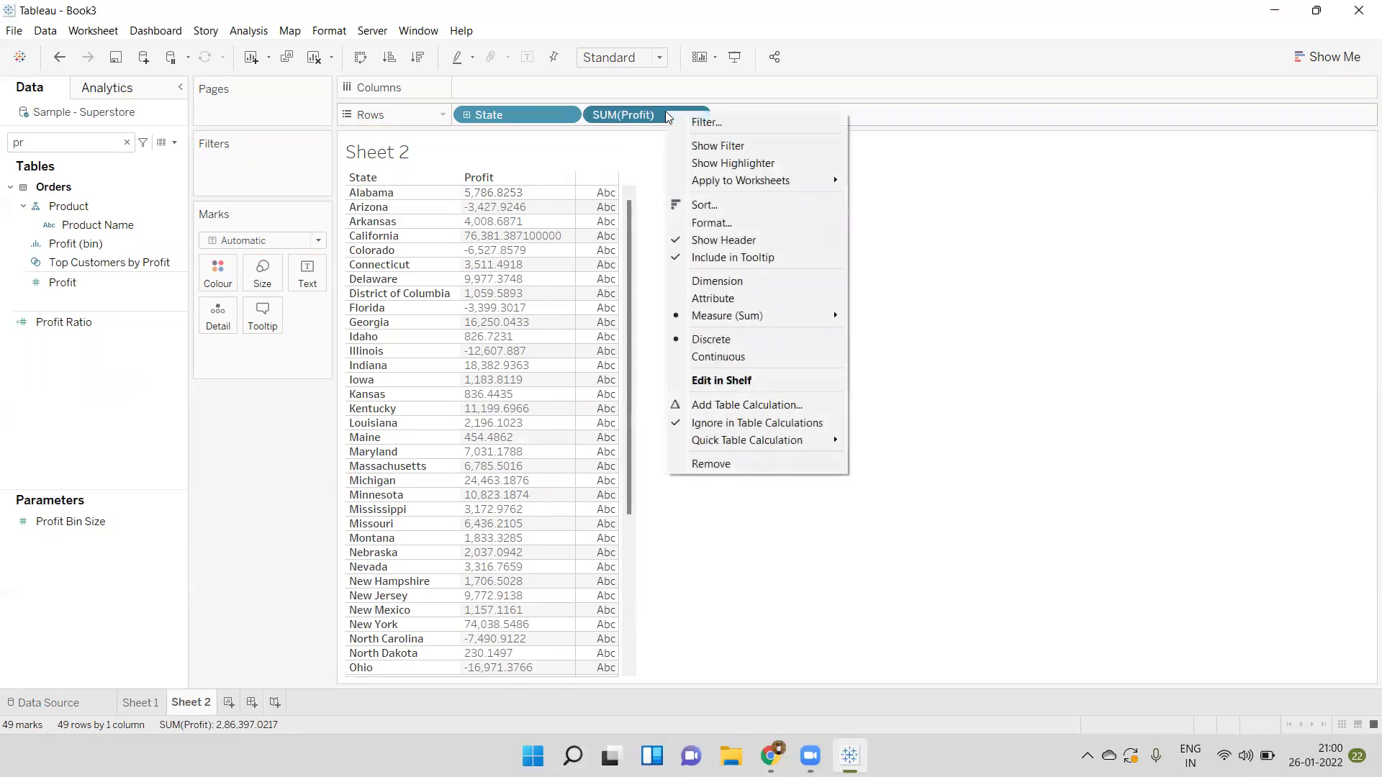
{"action": "left_click", "coordinate": [733, 220]}
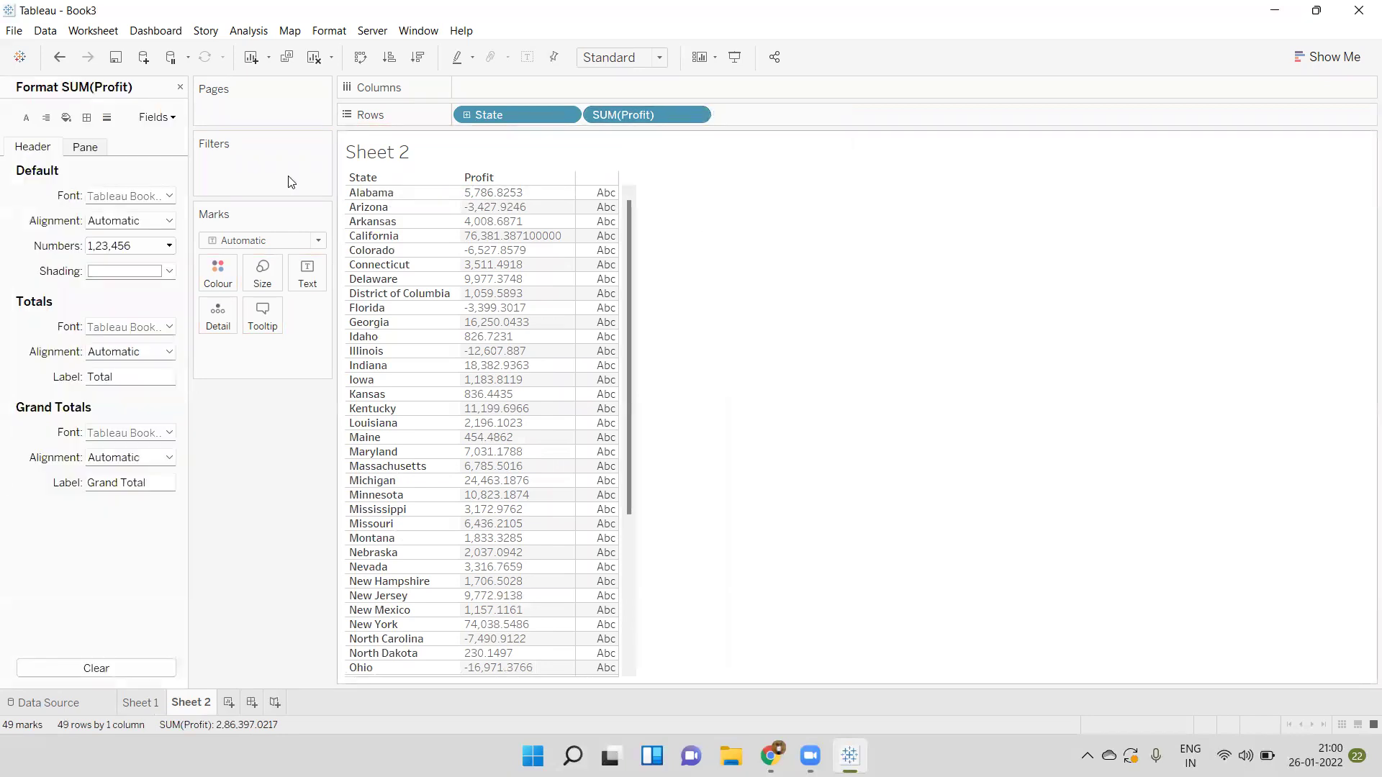
{"action": "left_click", "coordinate": [154, 245]}
{"action": "left_click", "coordinate": [160, 293]}
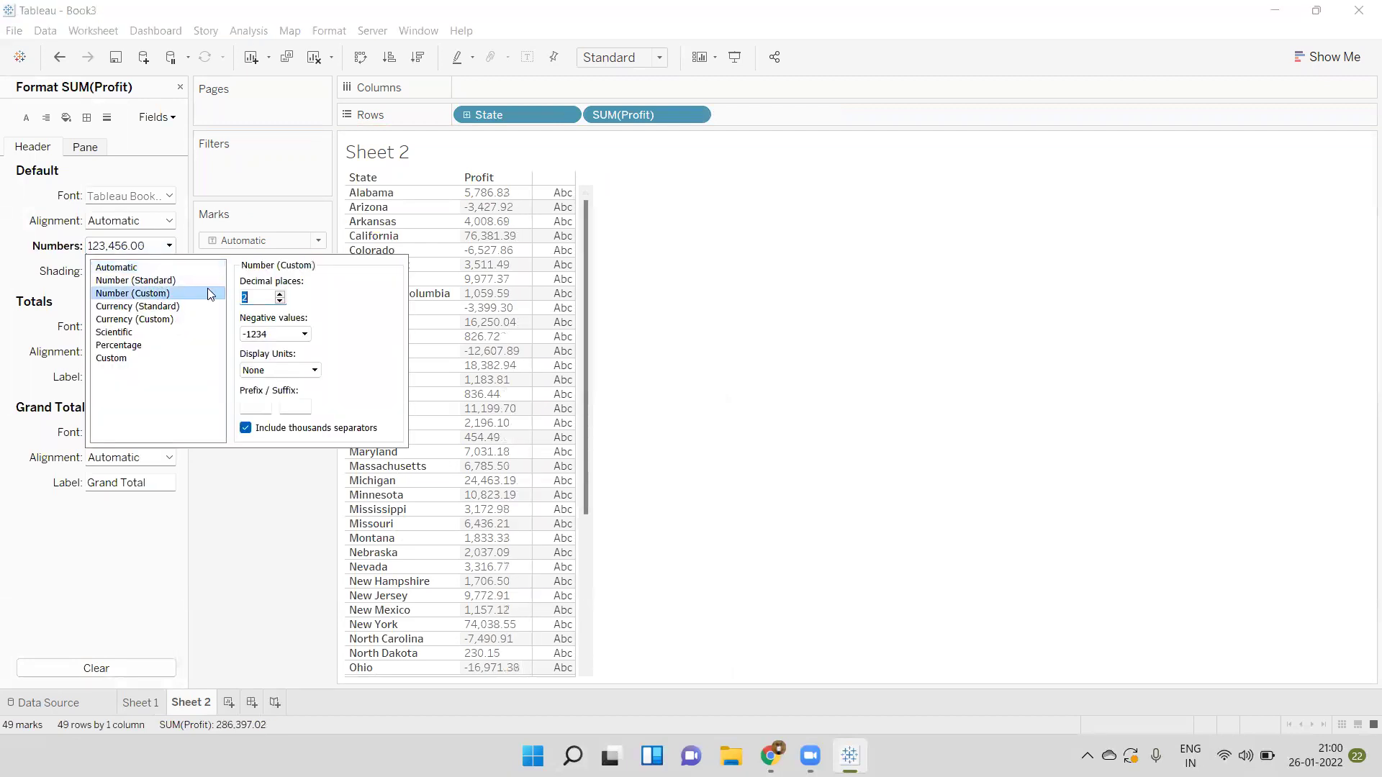
{"action": "left_click", "coordinate": [280, 301]}
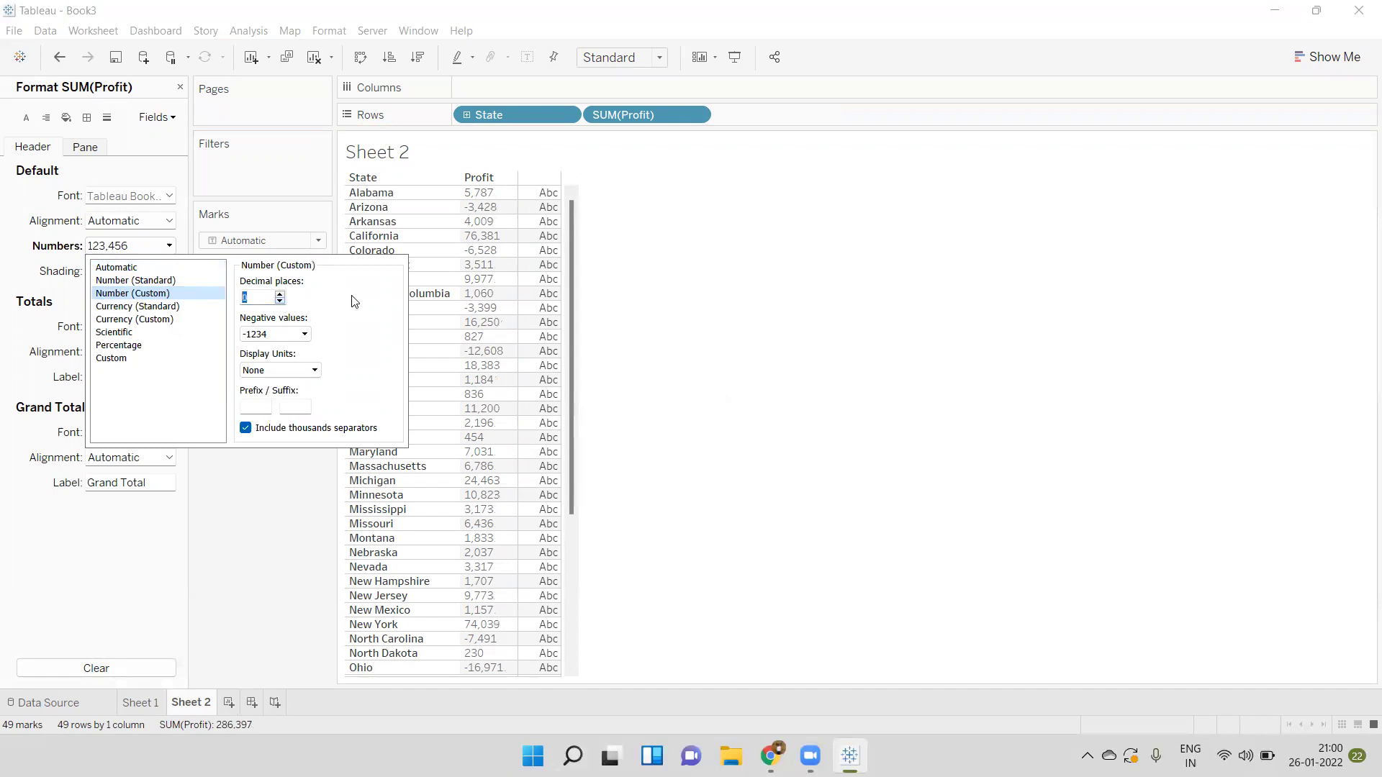
{"action": "left_click", "coordinate": [717, 337]}
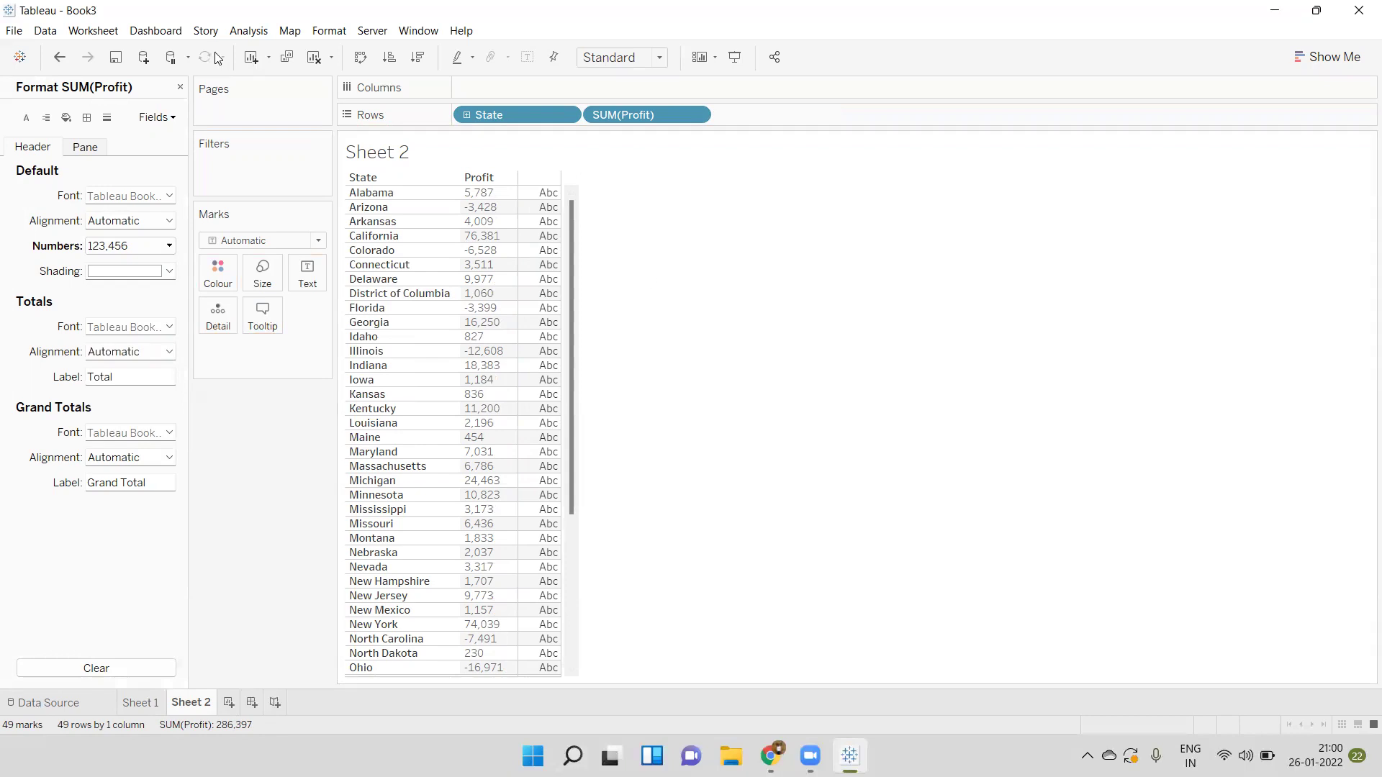
{"action": "left_click", "coordinate": [180, 87]}
- Add City back to Rows between State and Profit
{"action": "double_click", "coordinate": [80, 143]}
{"action": "type", "text": "ci"}
{"action": "left_click_drag", "start_coordinate": [91, 227], "coordinate": [566, 121]}
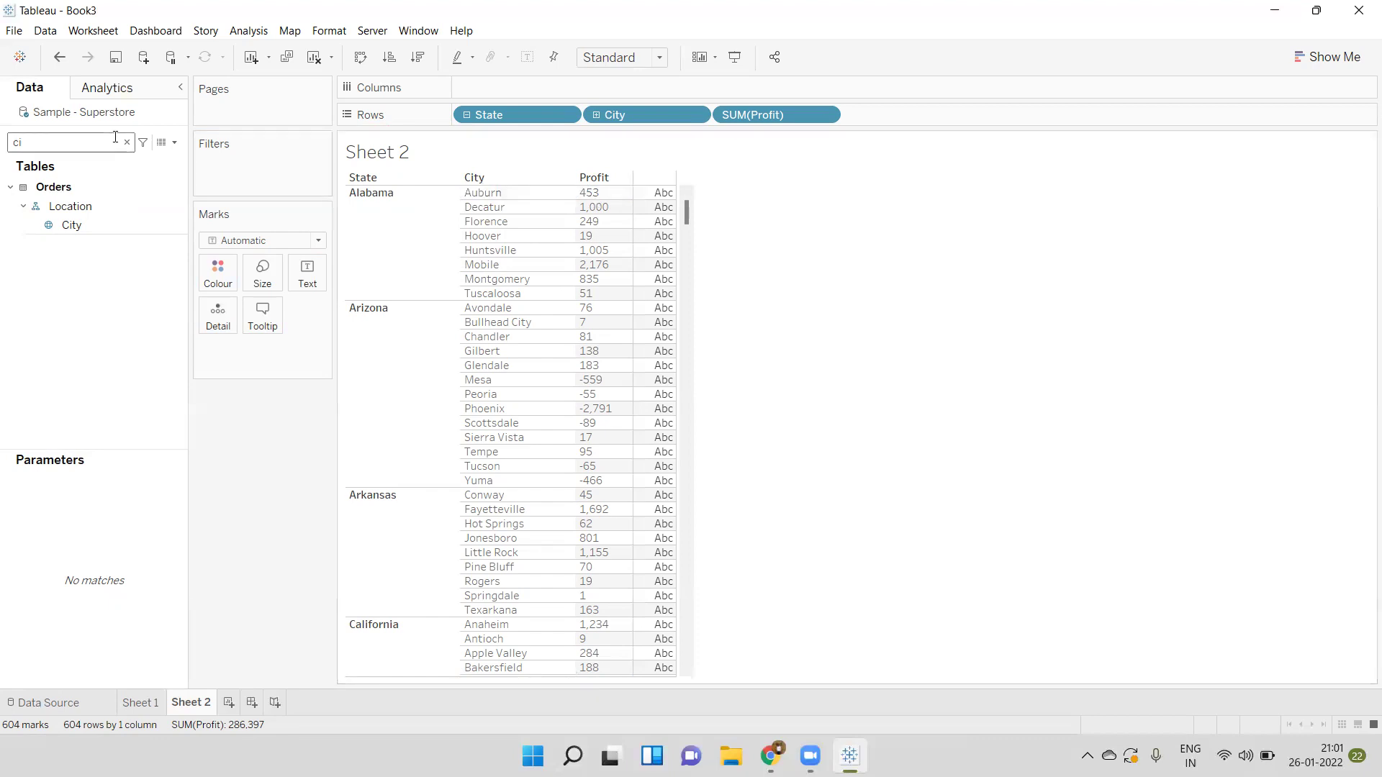
- Create a new calculated field and name it Fixed LOD
{"action": "left_click", "coordinate": [175, 143]}
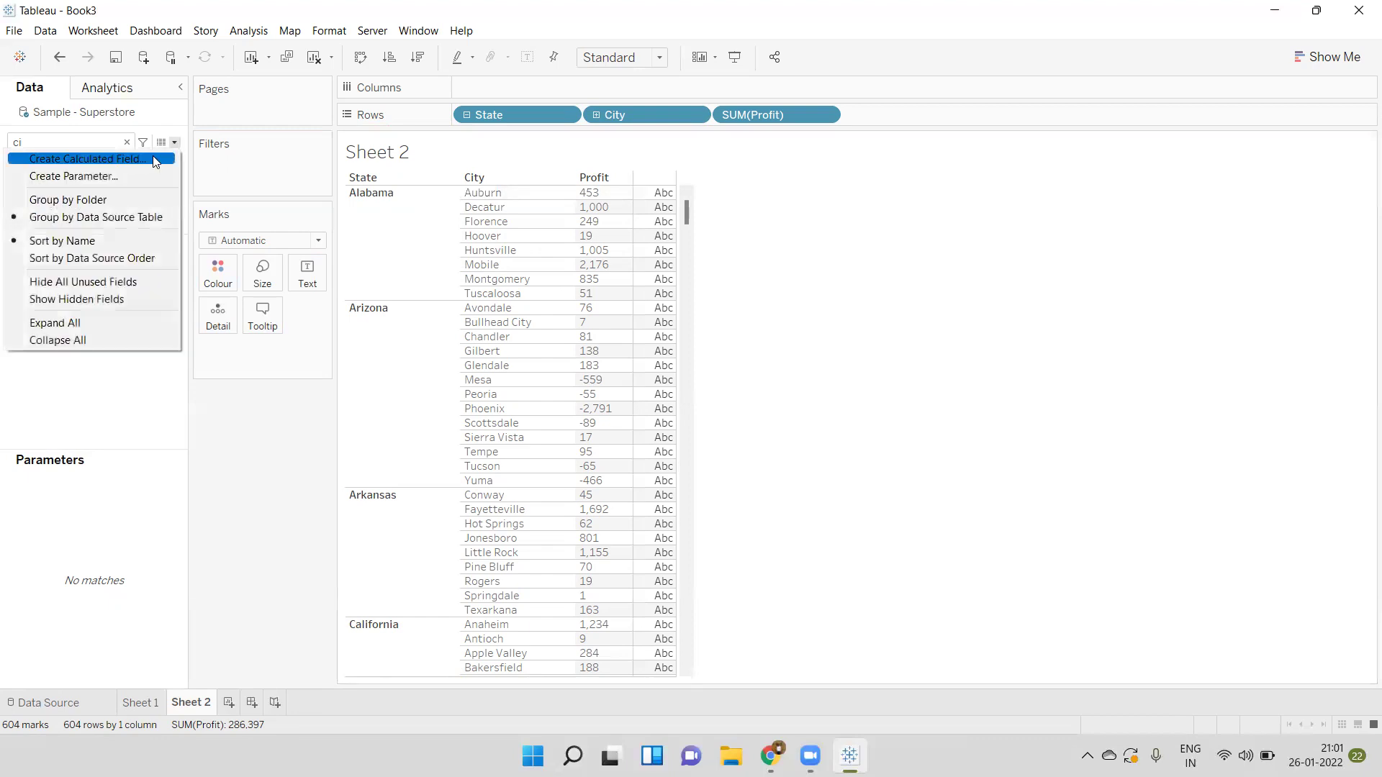
{"action": "left_click", "coordinate": [153, 157]}
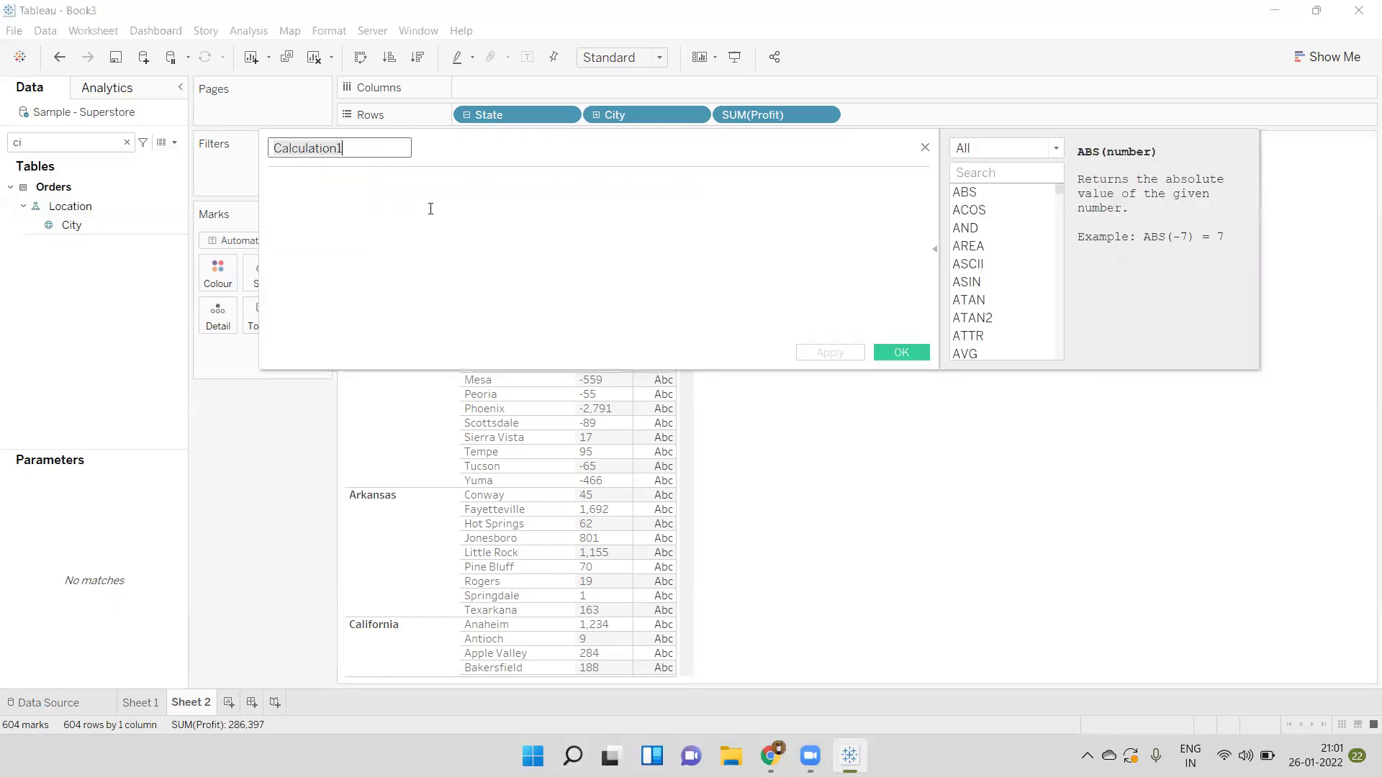
{"action": "type", "text": "Fixe"}
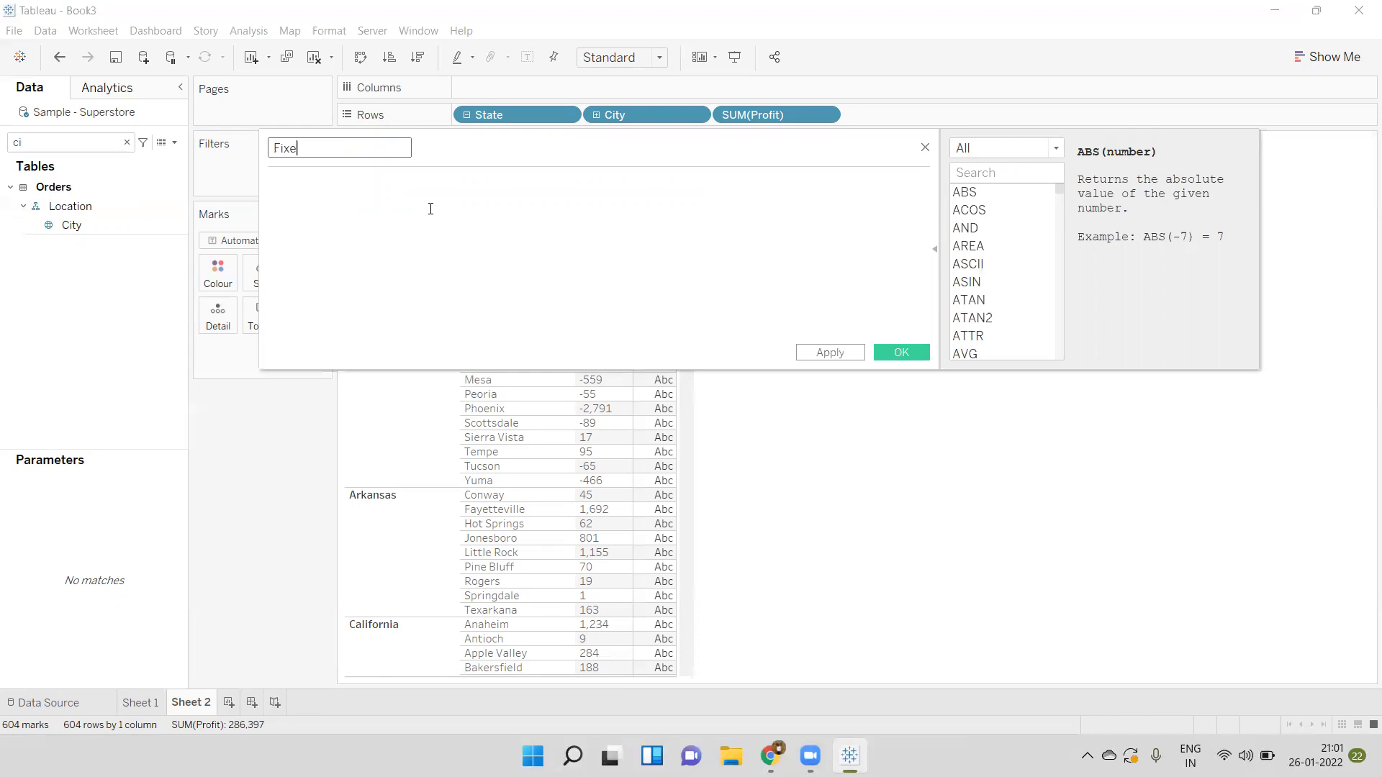
{"action": "type", "text": "d LOD"}
- Start the Fixed LOD formula as { fixed [State] : }, moving the calculation editor down to uncover the table
{"action": "left_click", "coordinate": [431, 208]}
{"action": "type", "text": "{}"}
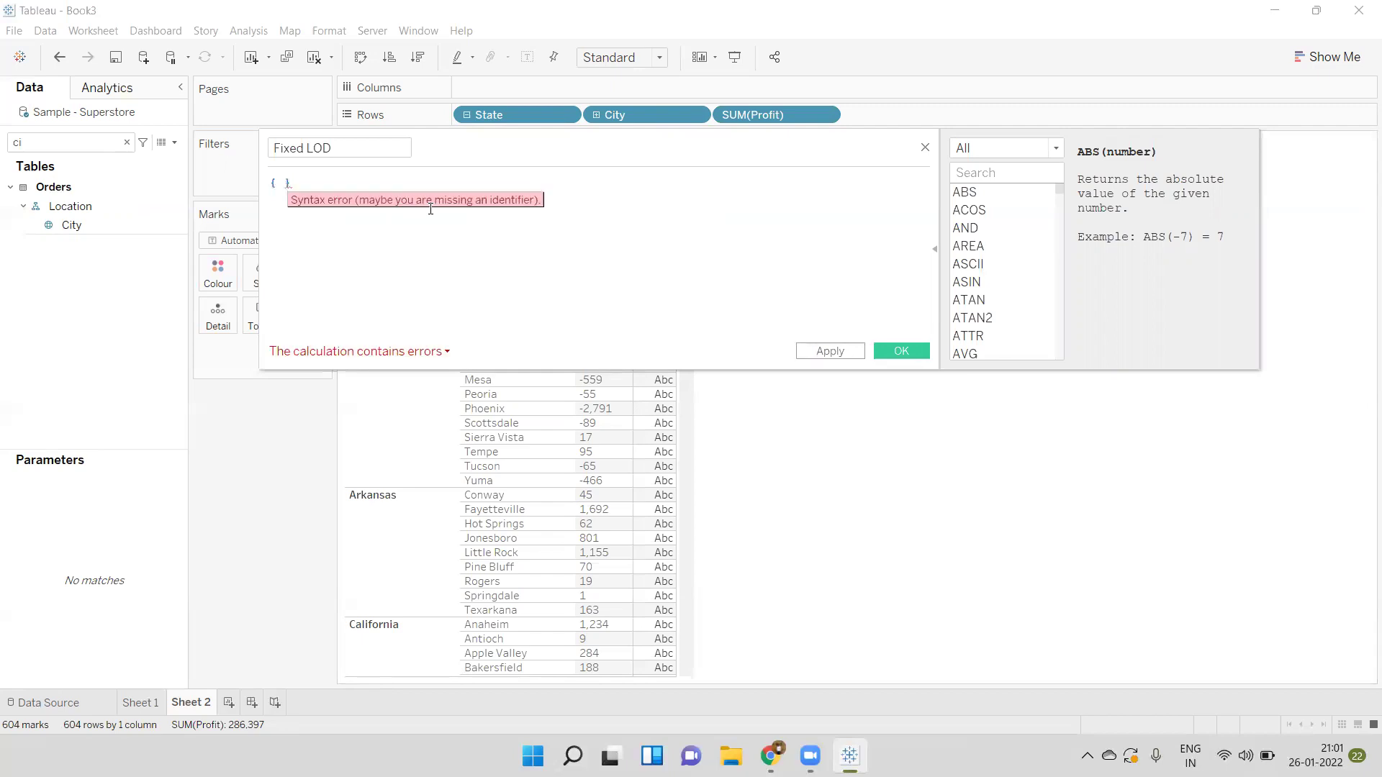
{"action": "type", "text": "fixed "}
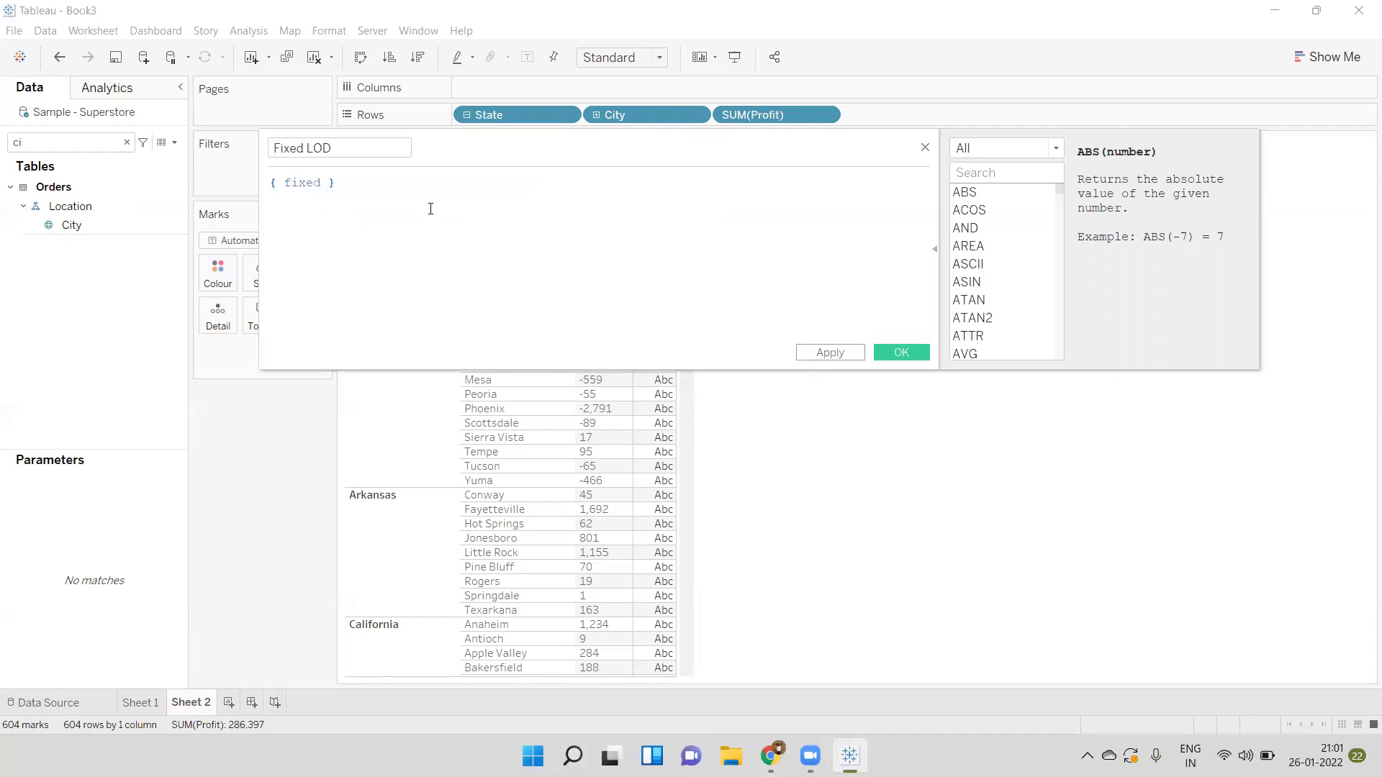
{"action": "type", "text": " :"}
{"action": "key", "text": "Left"}
{"action": "key", "text": "Left"}
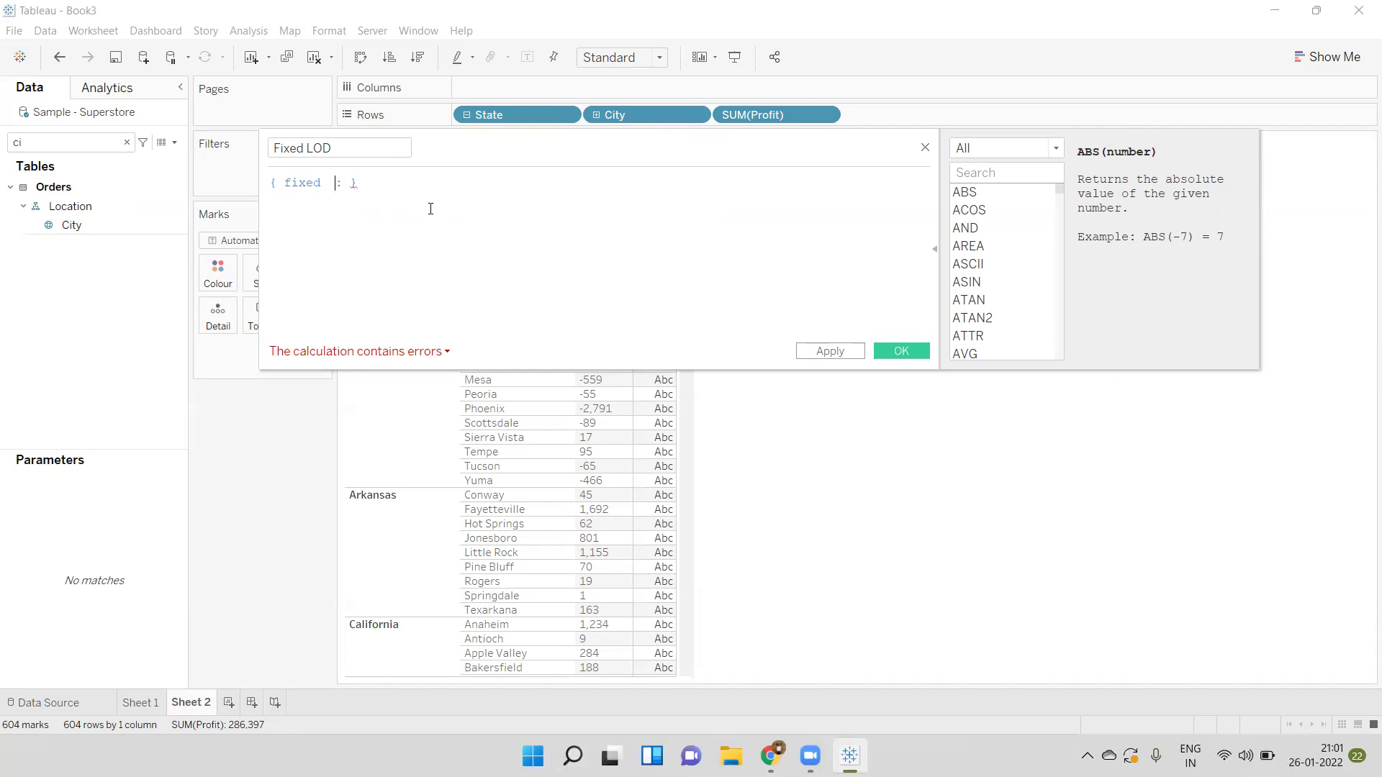
{"action": "left_click_drag", "start_coordinate": [529, 138], "coordinate": [668, 349]}
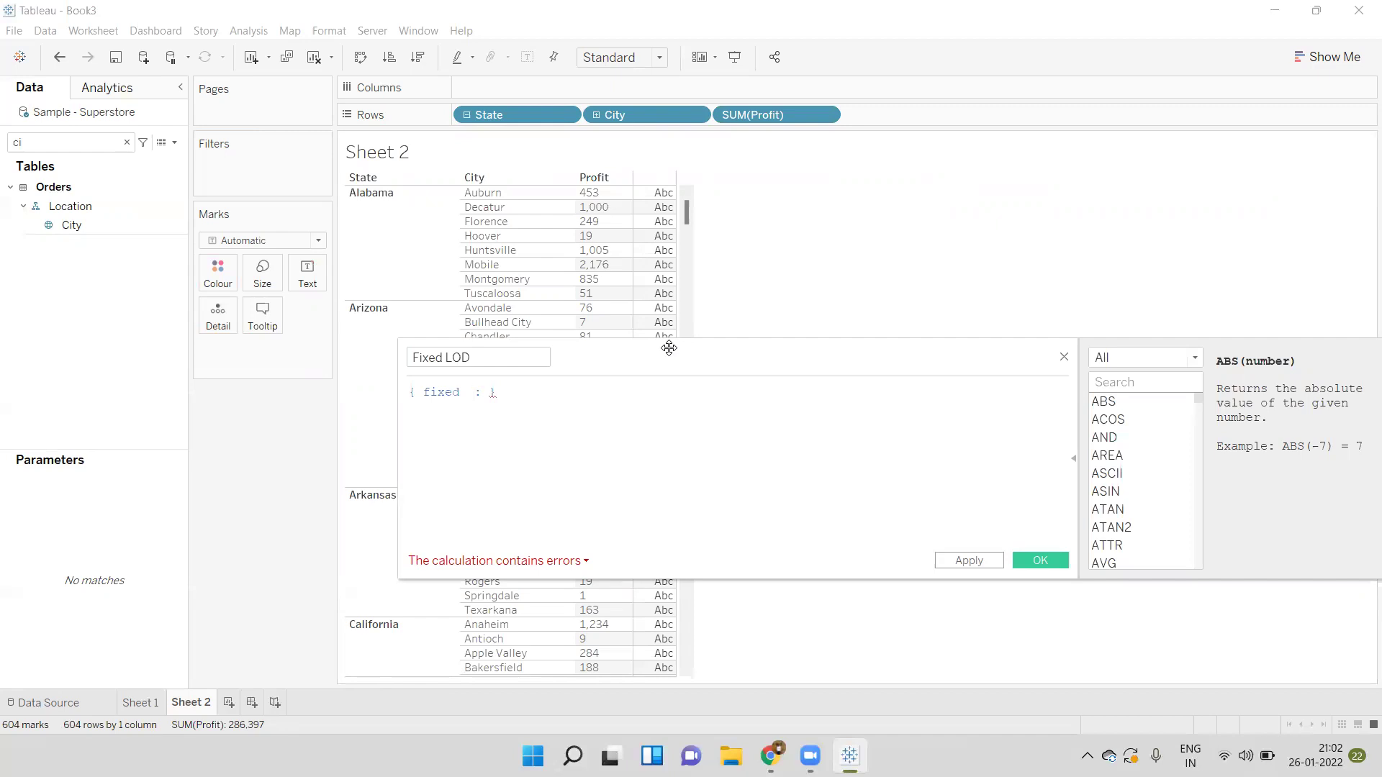
{"action": "type", "text": "state"}
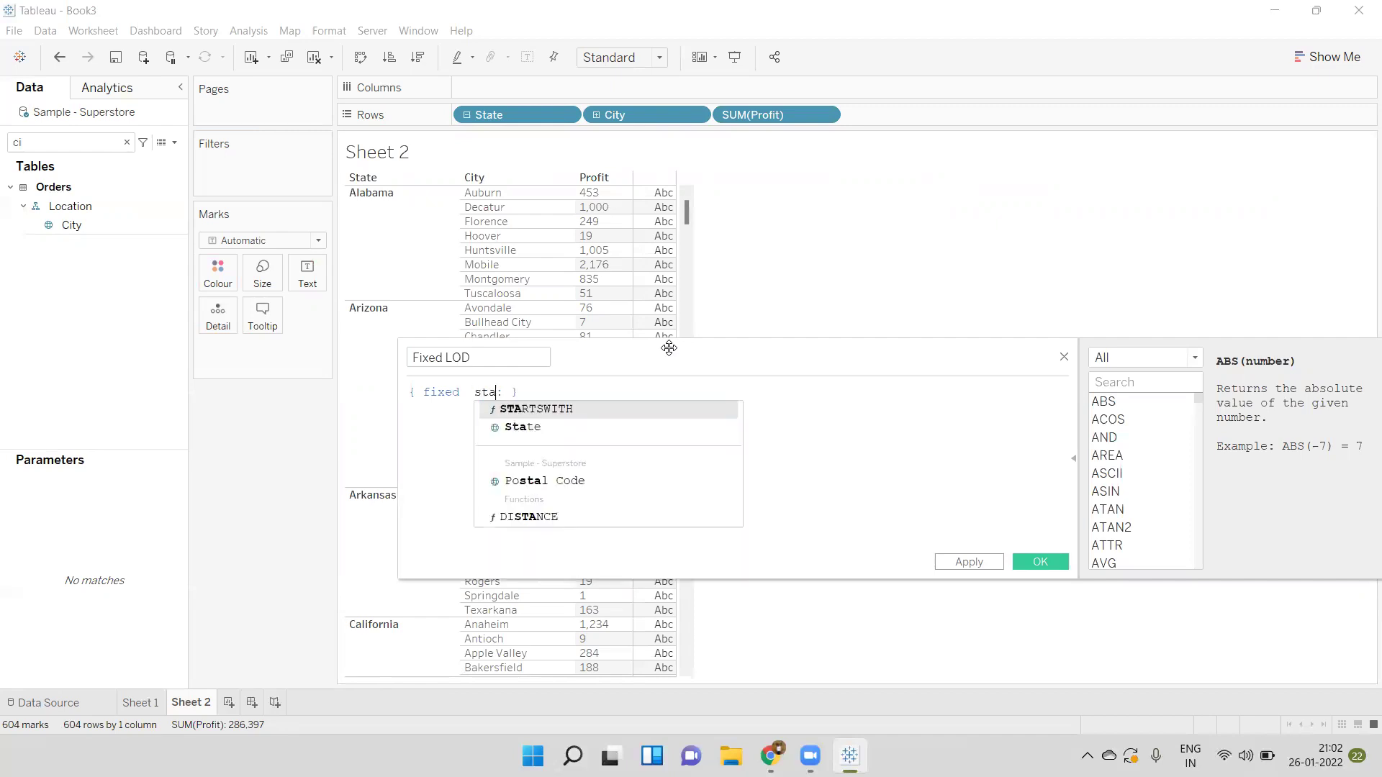
{"action": "key", "text": "Return"}
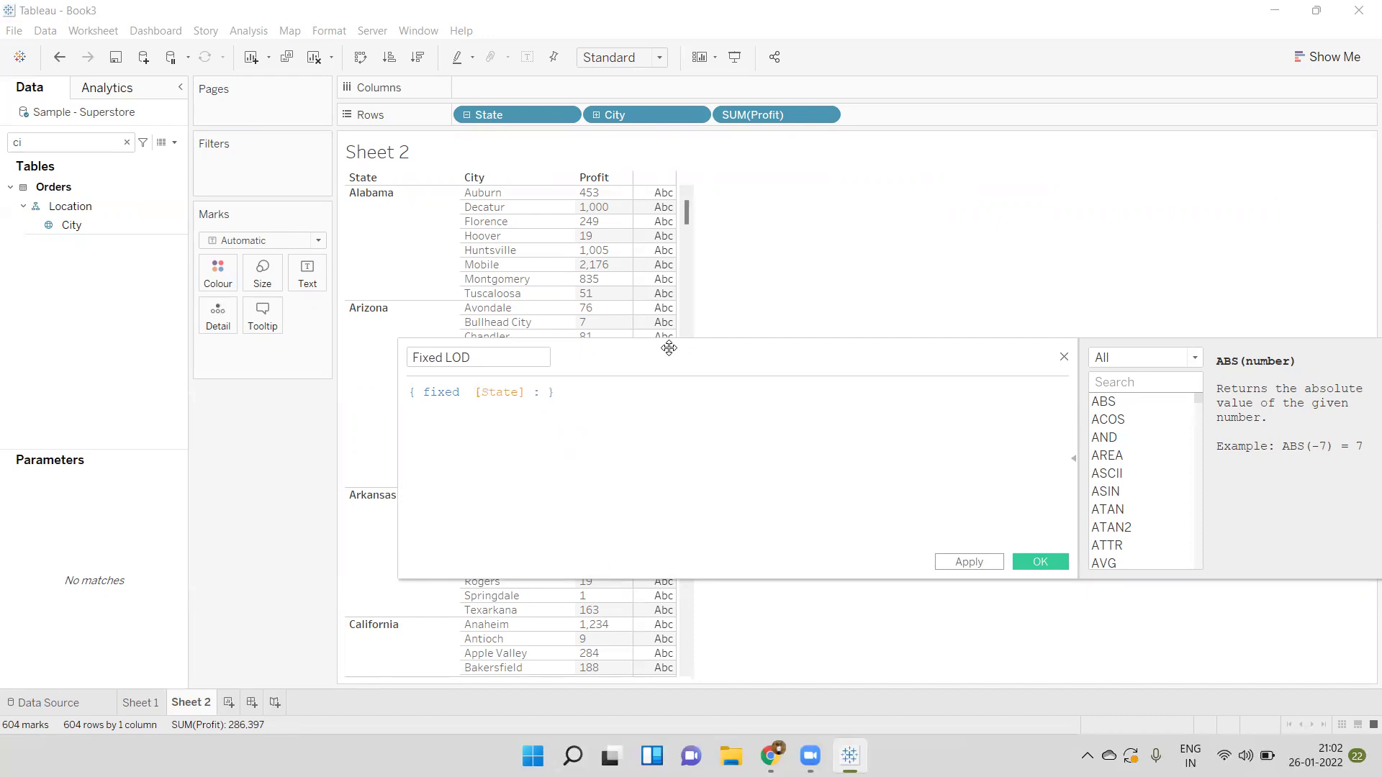
- Complete the formula as { fixed [State] : SUM([Profit]) }, apply it and save the calculated field
{"action": "type", "text": ":"}
{"action": "key", "text": "BackSpace"}
{"action": "key", "text": "BackSpace"}
{"action": "type", "text": "su"}
{"action": "key", "text": "Return"}
{"action": "type", "text": "p"}
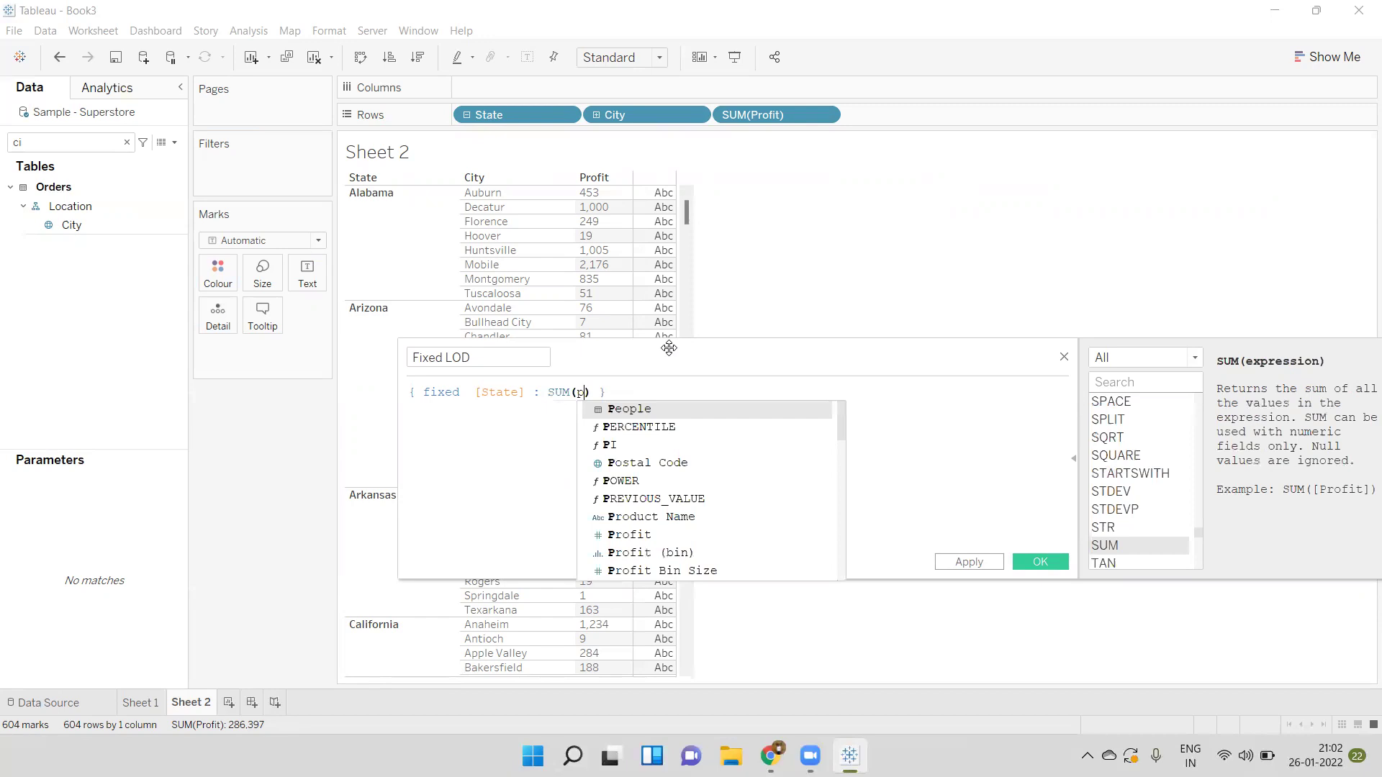
{"action": "type", "text": "ro"}
{"action": "type", "text": "f"}
{"action": "key", "text": "Return"}
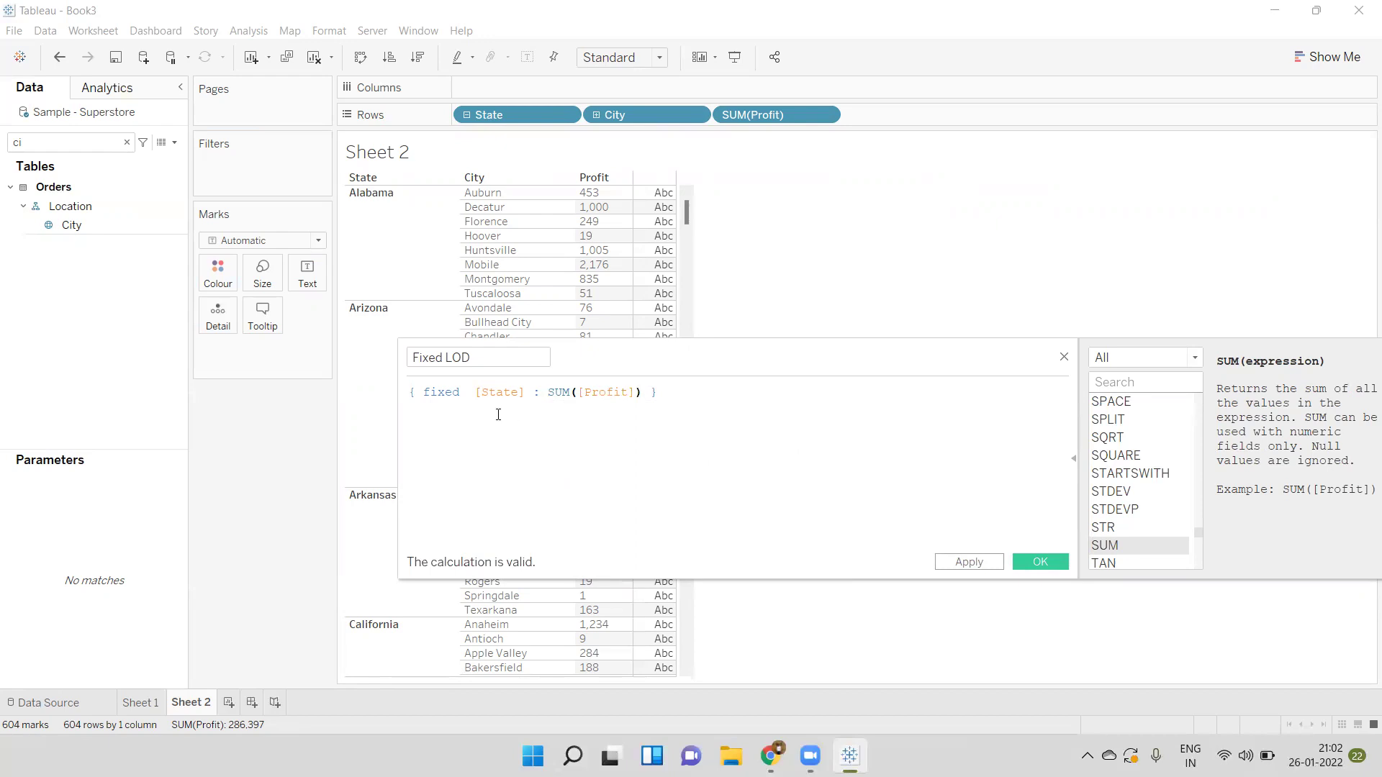
{"action": "left_click", "coordinate": [968, 562]}
{"action": "left_click", "coordinate": [1039, 561]}
- Find the Fixed LOD field, add it to Rows after Profit and convert it to discrete
{"action": "double_click", "coordinate": [96, 142]}
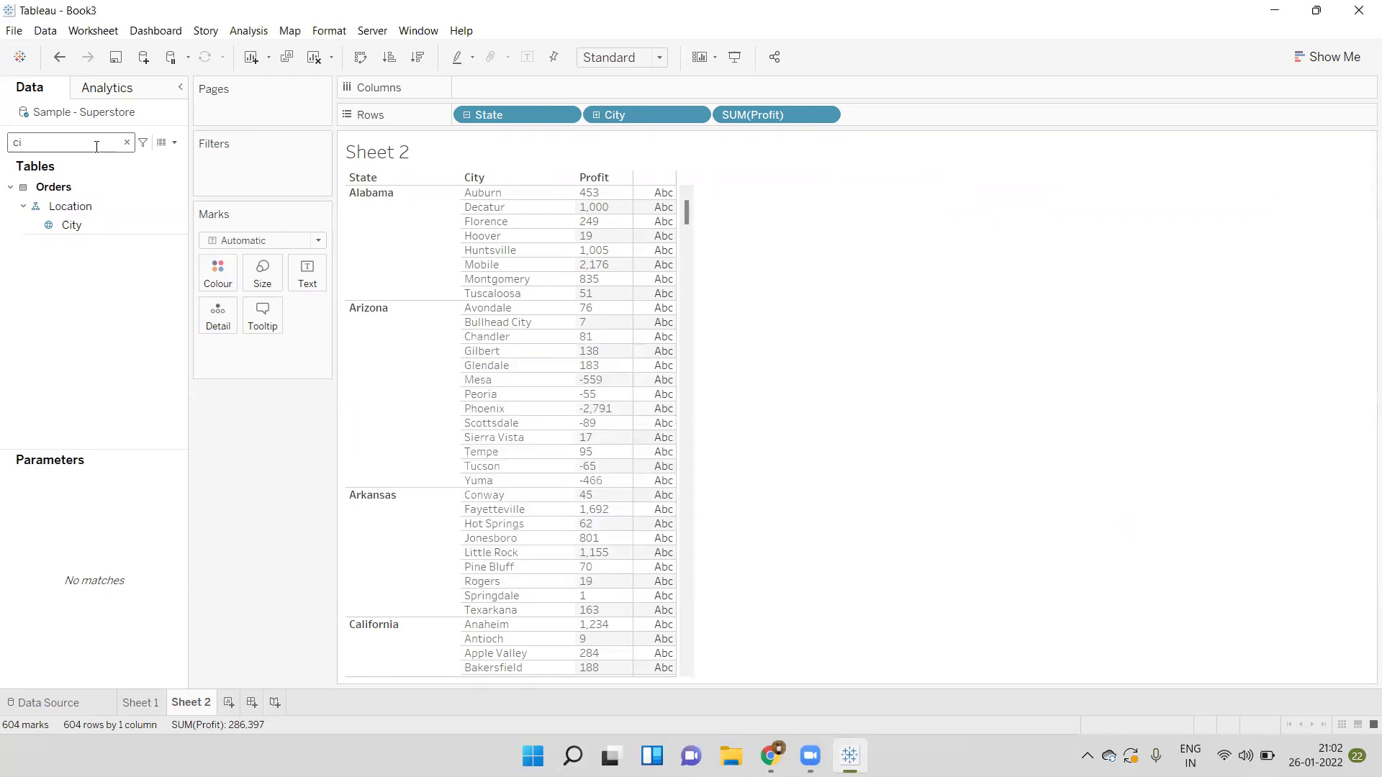
{"action": "type", "text": "fi"}
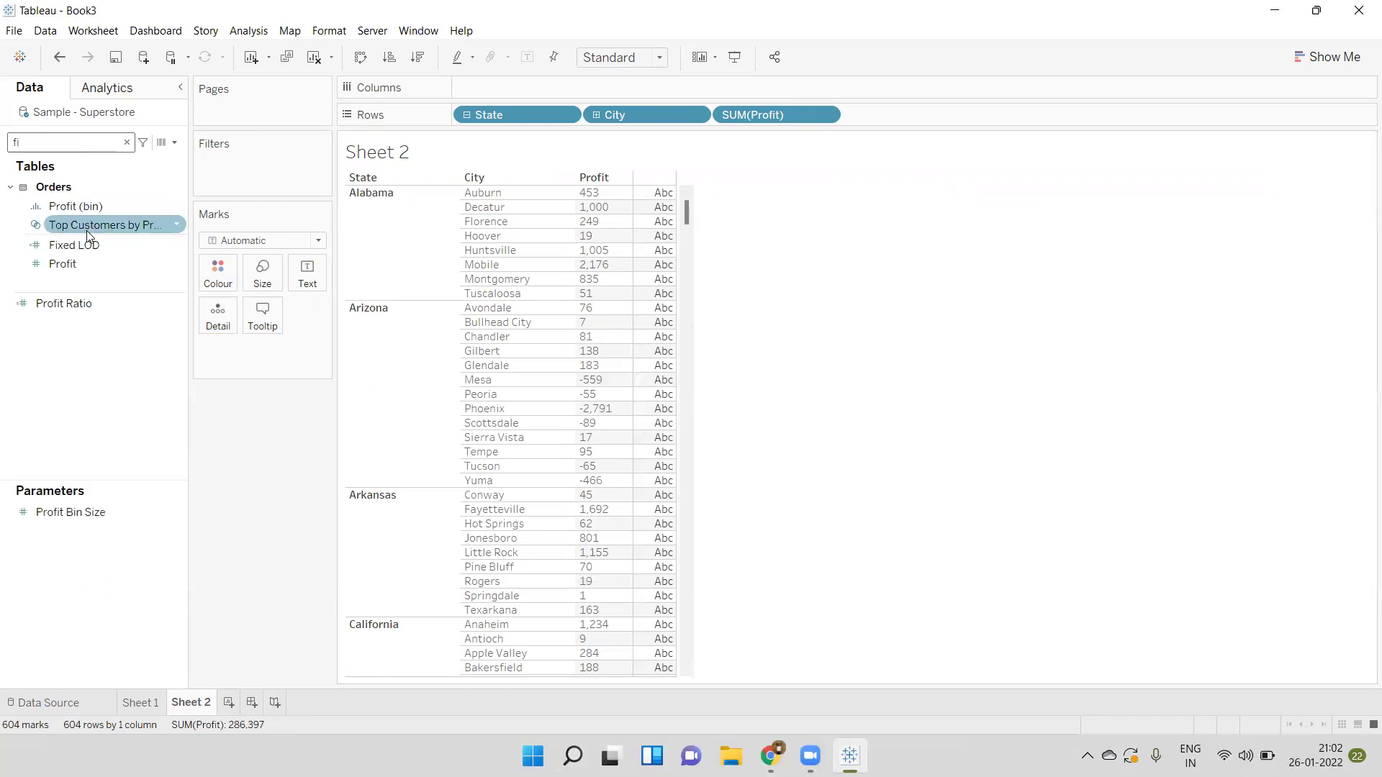
{"action": "left_click_drag", "start_coordinate": [84, 245], "coordinate": [936, 112]}
{"action": "right_click", "coordinate": [911, 115]}
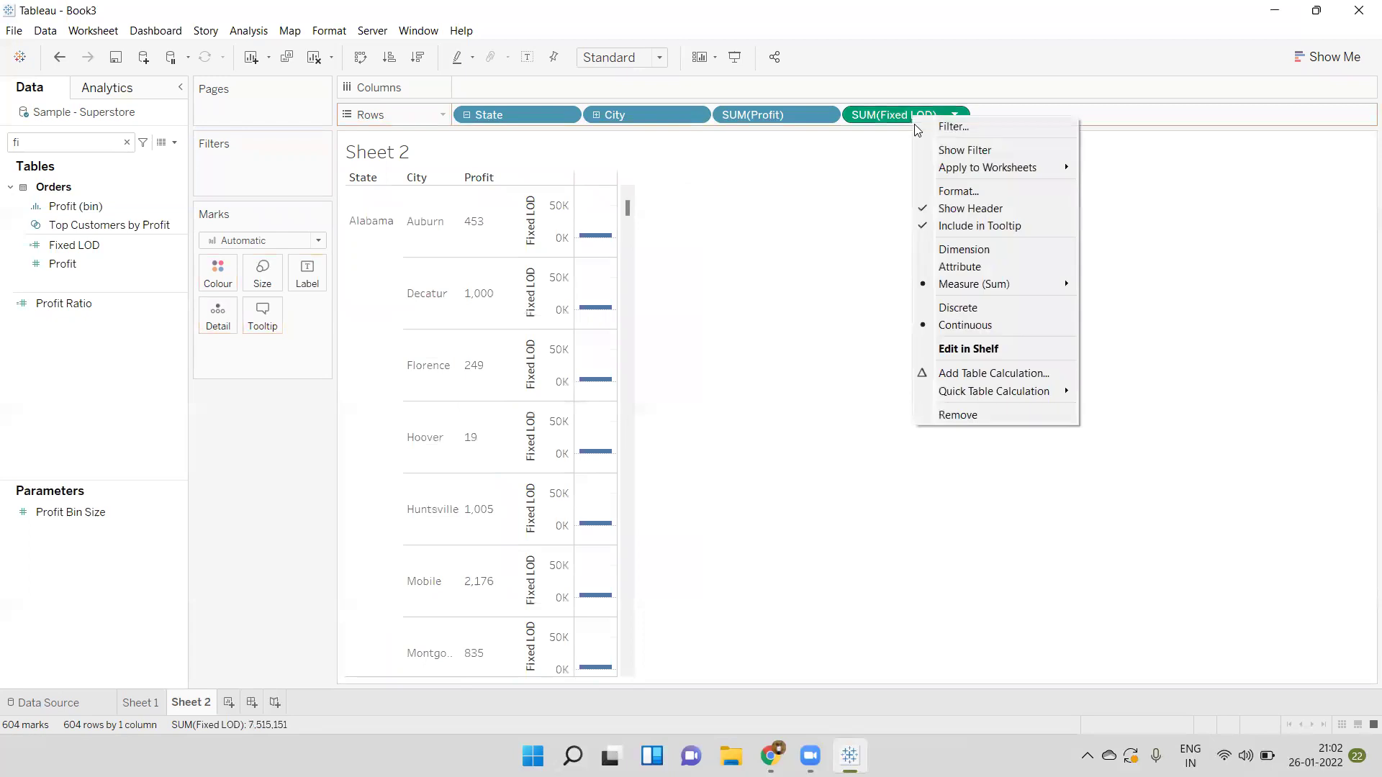
{"action": "left_click", "coordinate": [960, 307]}
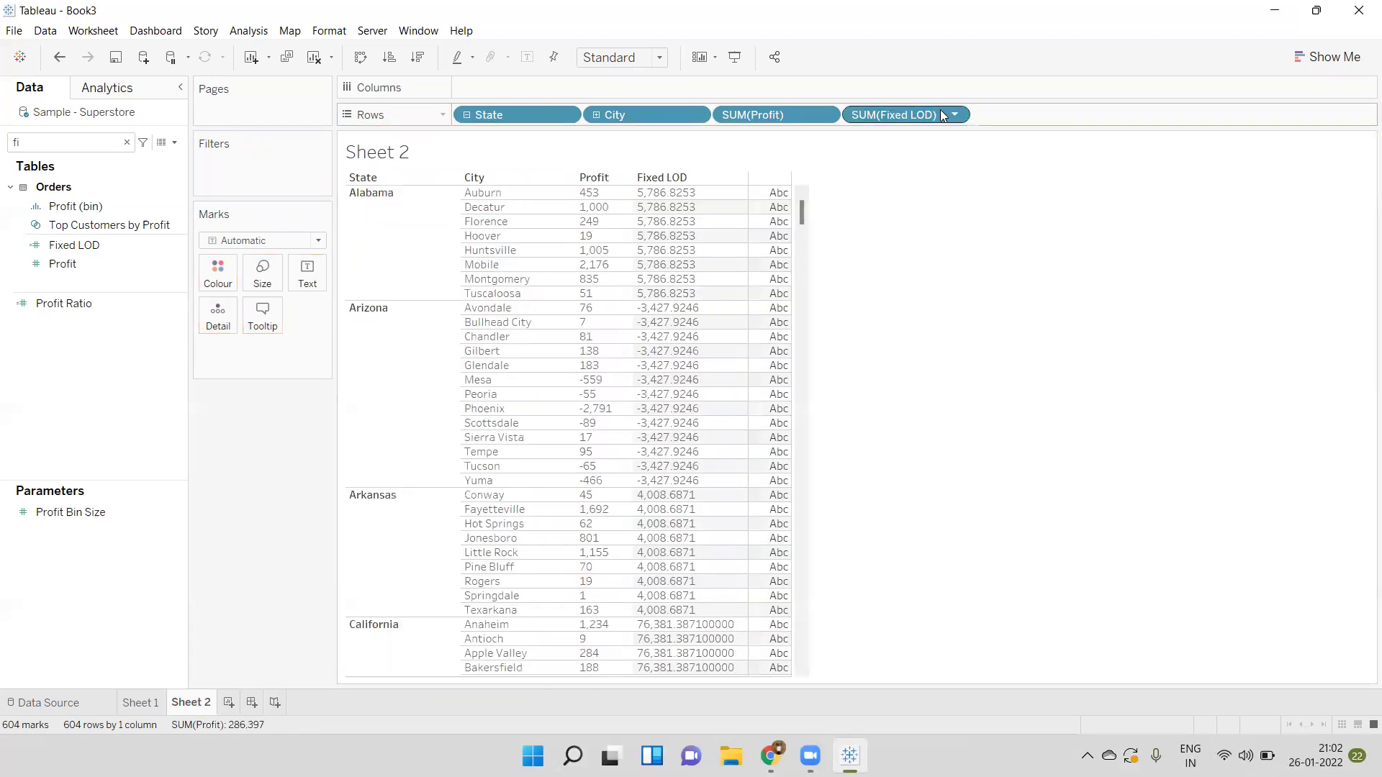
- Format the Fixed LOD values as Number (Custom) with 0 decimal places
{"action": "right_click", "coordinate": [944, 122]}
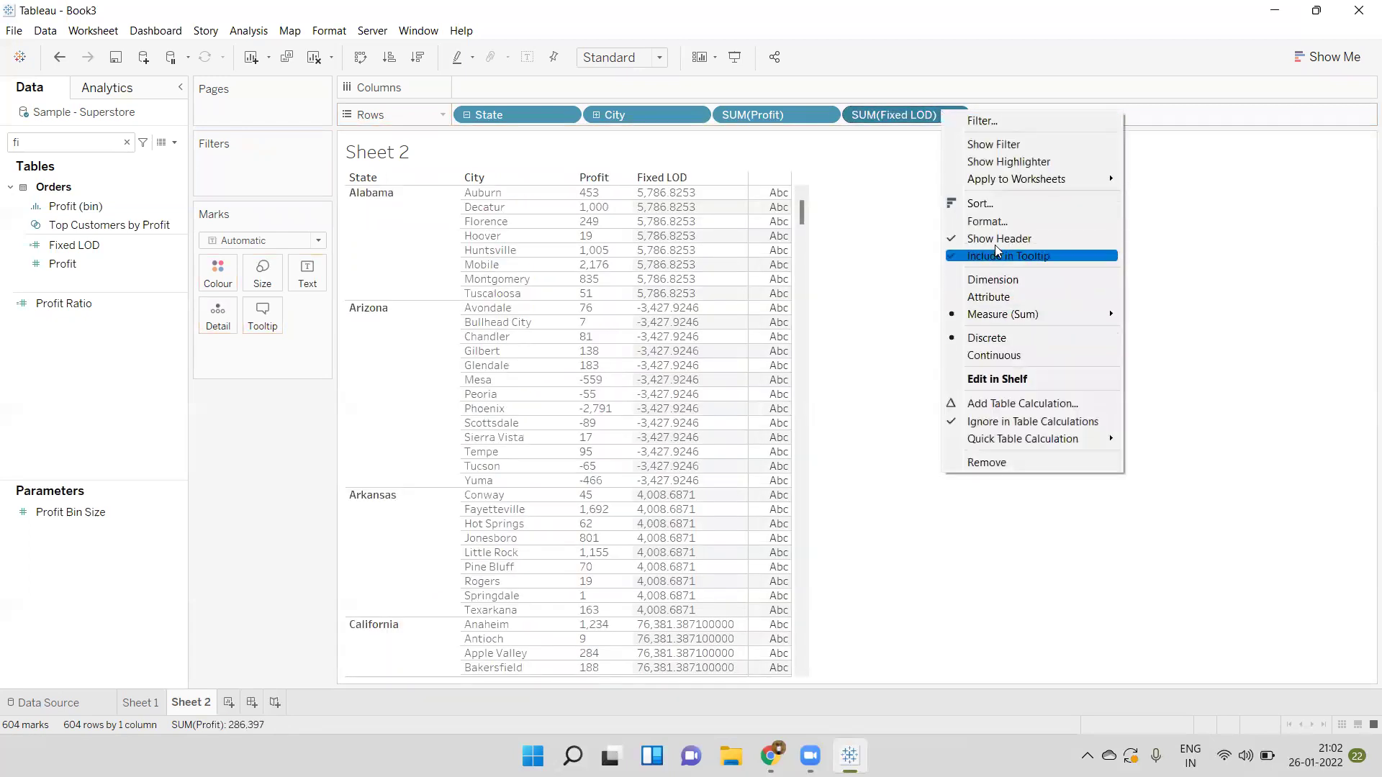
{"action": "left_click", "coordinate": [987, 221]}
{"action": "left_click", "coordinate": [169, 245]}
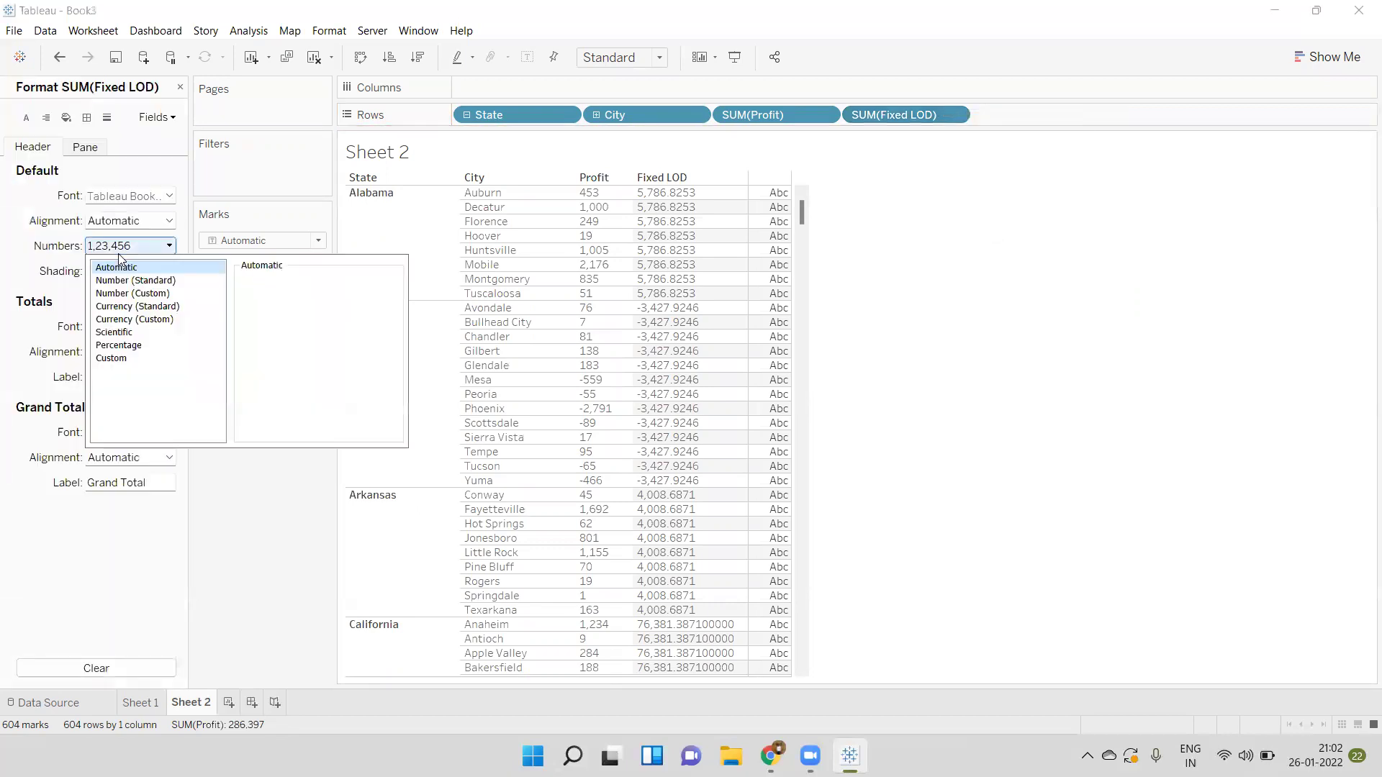
{"action": "left_click", "coordinate": [132, 293]}
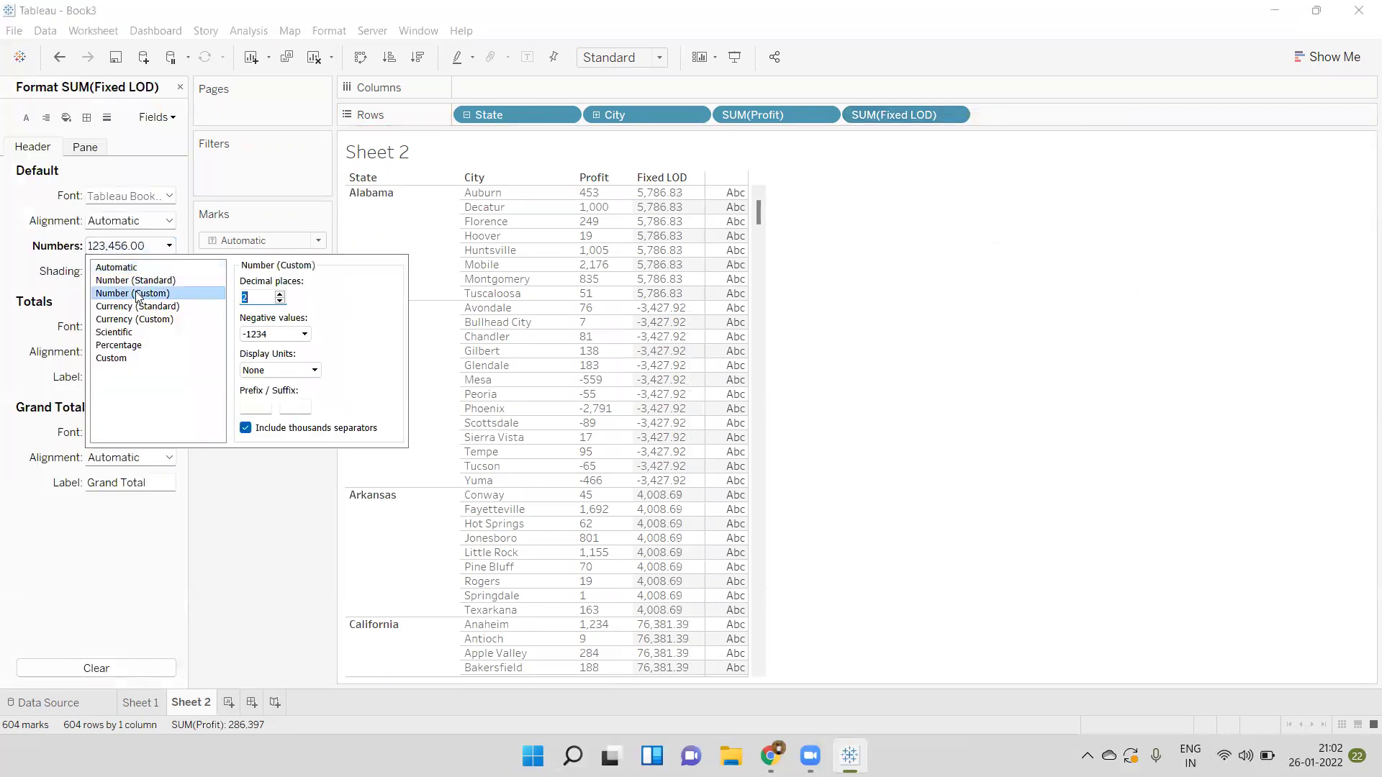
{"action": "double_click", "coordinate": [280, 301]}
{"action": "left_click", "coordinate": [873, 282]}
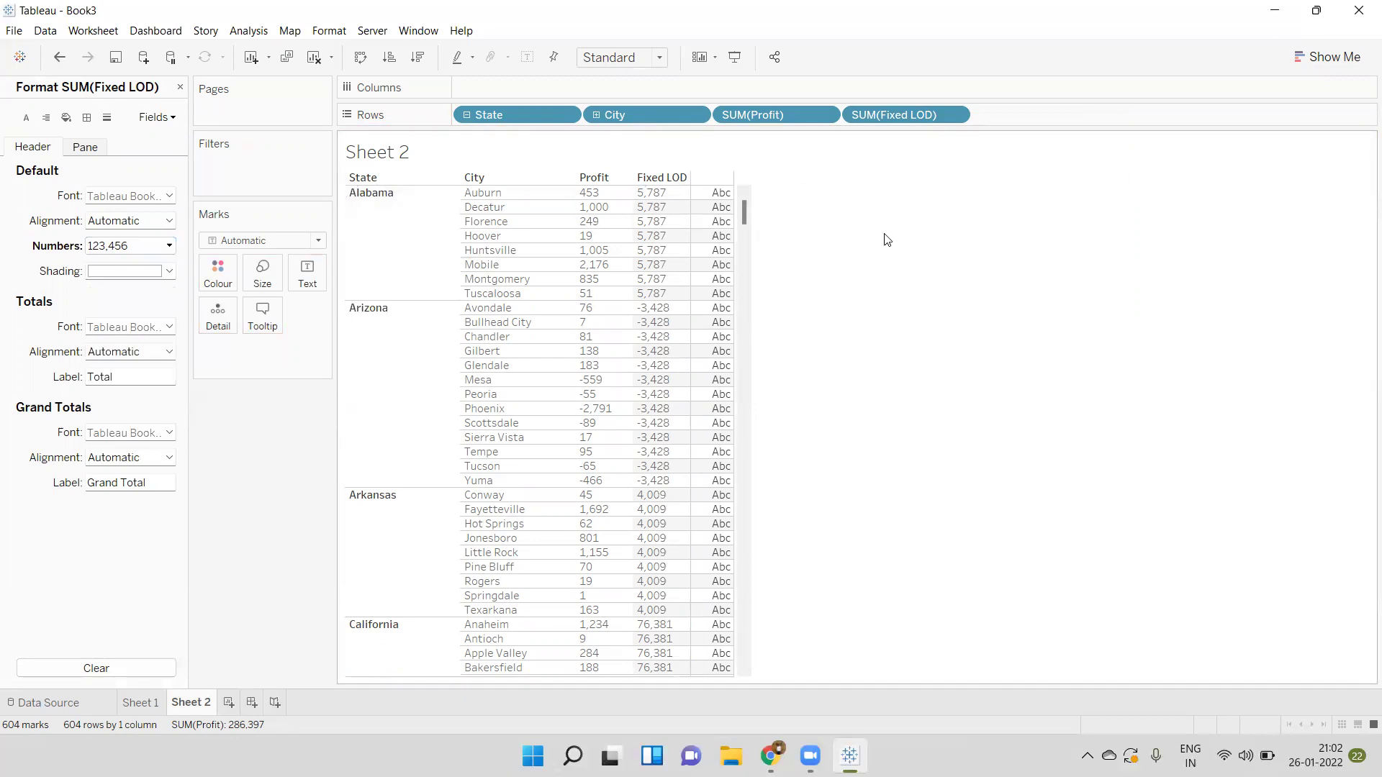
- Highlight the Alabama rows, close the formatting settings and clear the field search to list all fields
{"action": "left_click", "coordinate": [419, 204]}
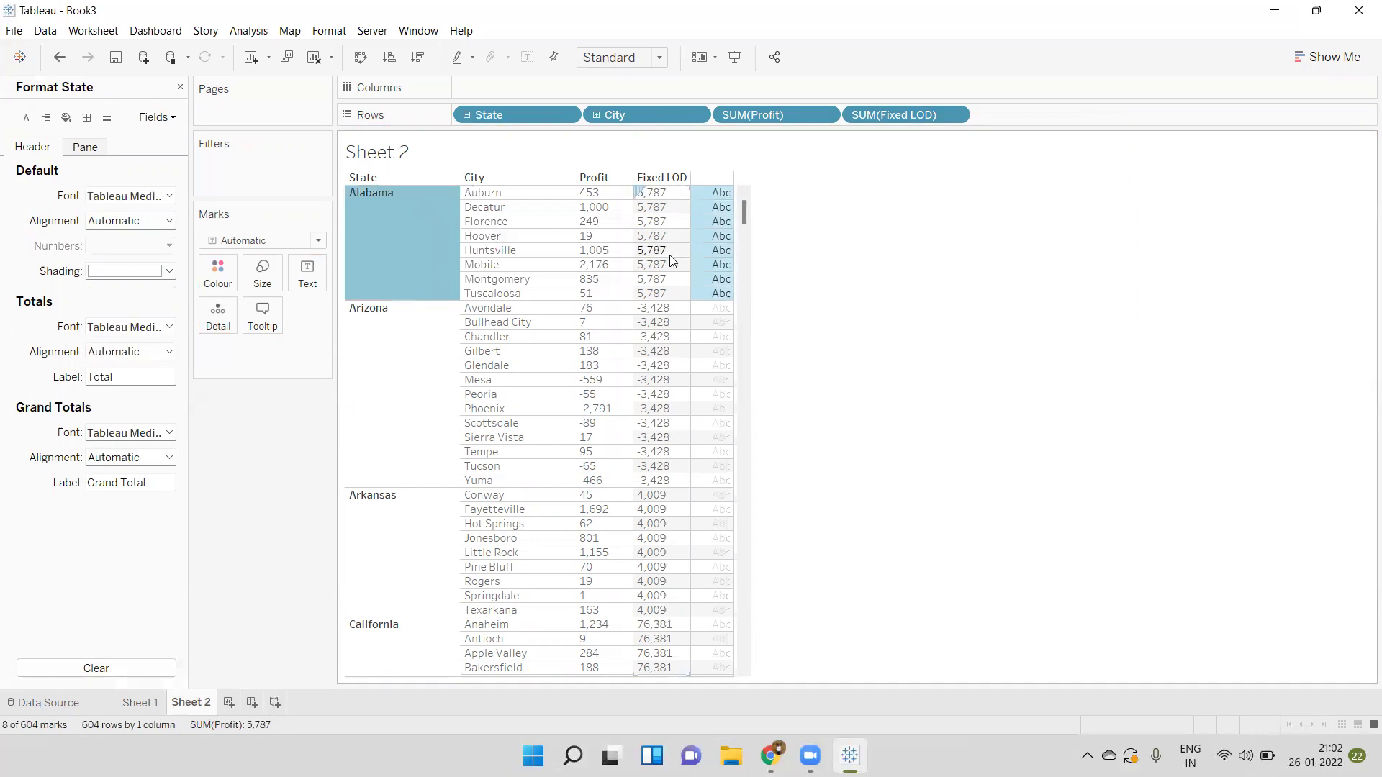
{"action": "left_click", "coordinate": [181, 86]}
{"action": "left_click", "coordinate": [91, 135]}
{"action": "key", "text": "BackSpace"}
{"action": "key", "text": "BackSpace"}
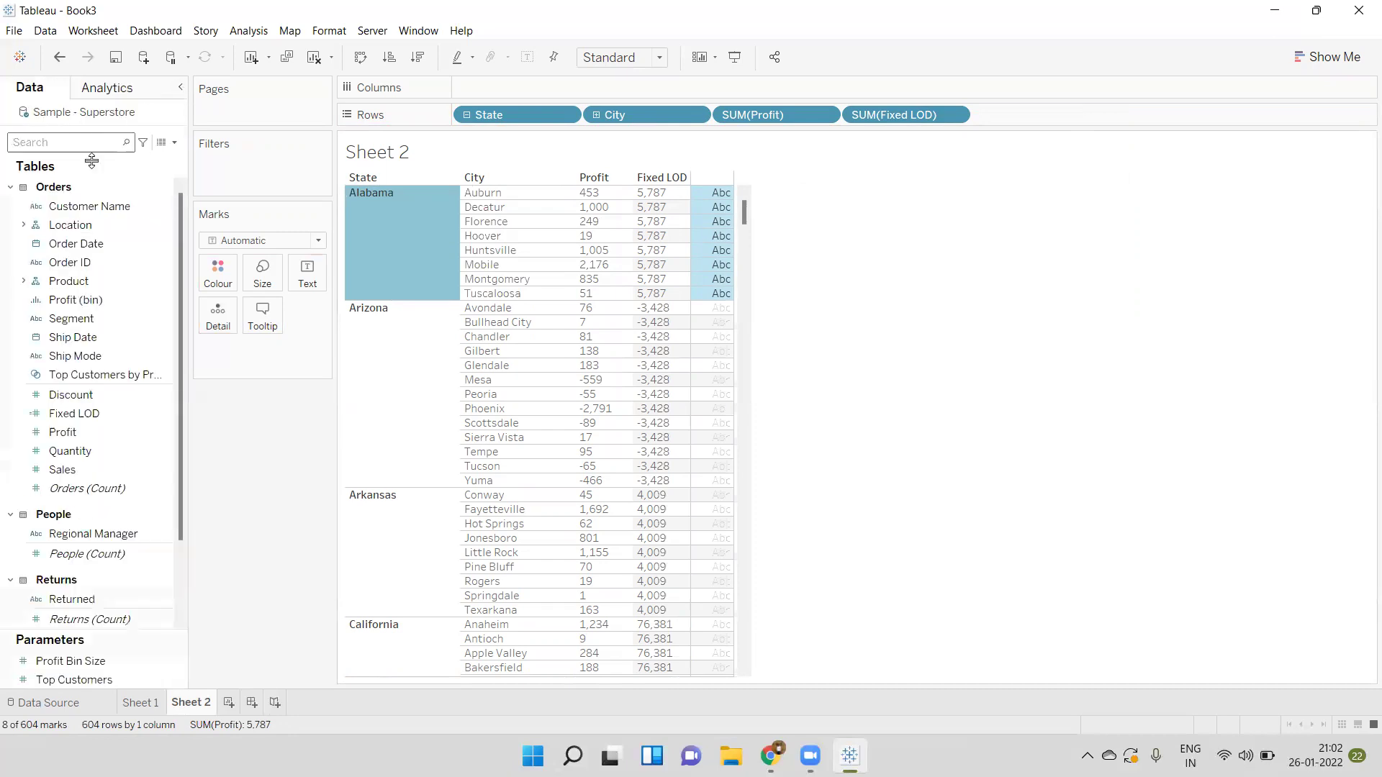
- Try Segment in Rows between City and Profit, and remove it again
{"action": "left_click", "coordinate": [95, 318]}
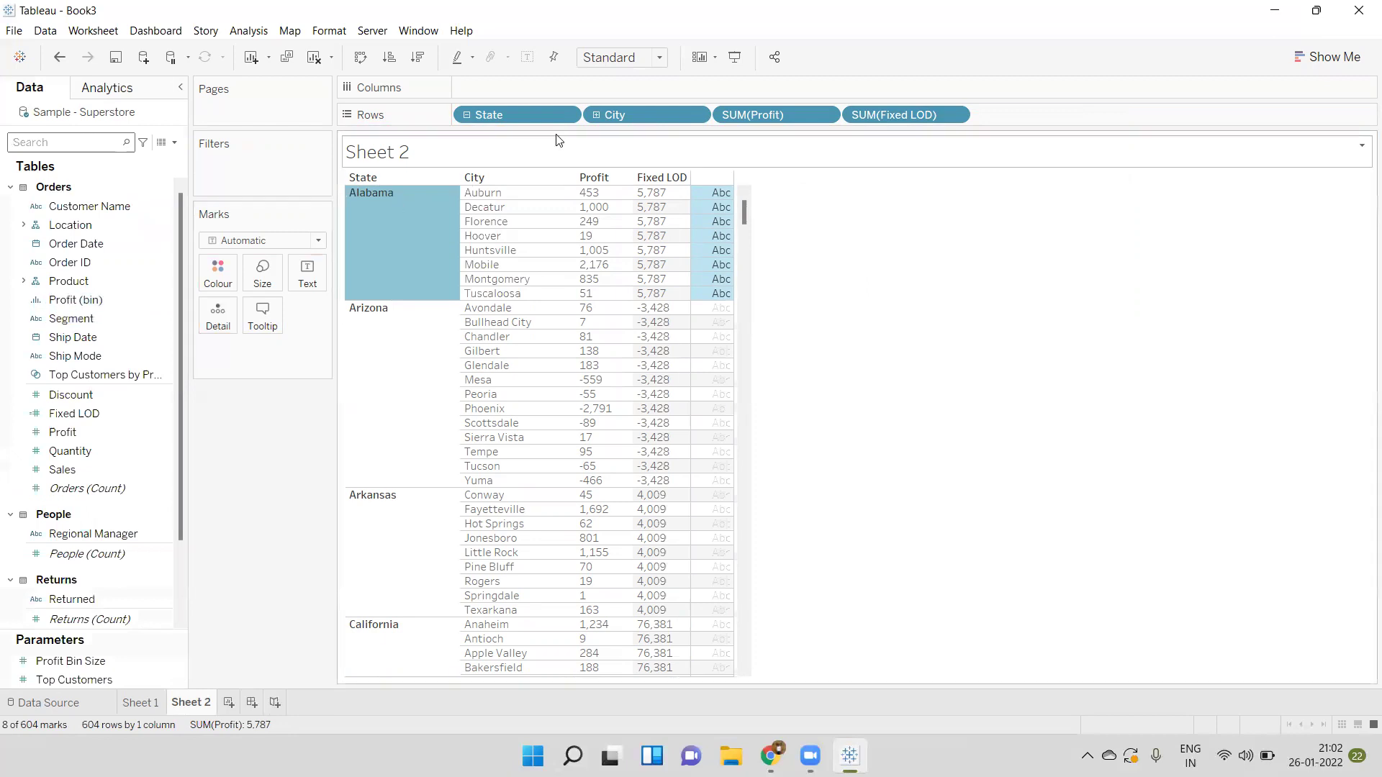
{"action": "left_click_drag", "start_coordinate": [70, 331], "coordinate": [719, 117]}
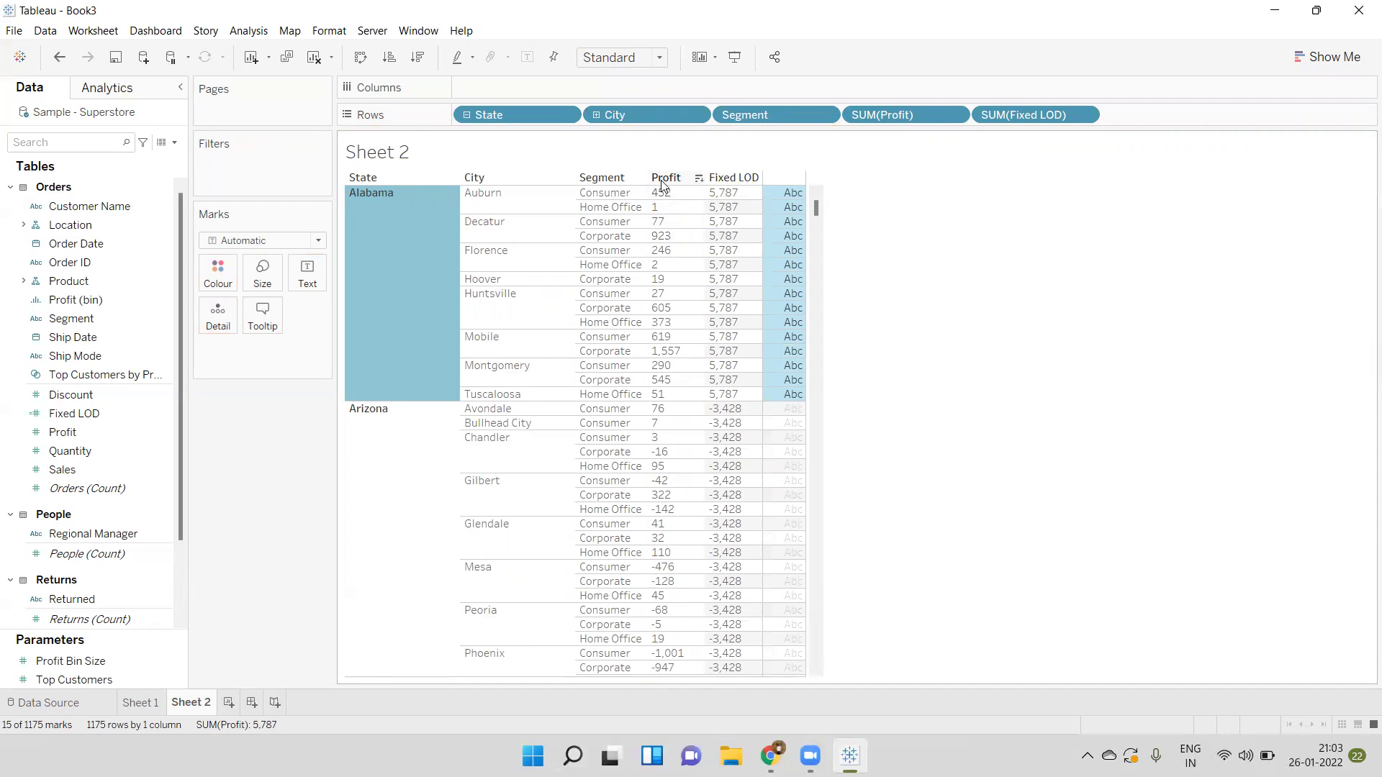
{"action": "left_click_drag", "start_coordinate": [775, 111], "coordinate": [106, 330]}
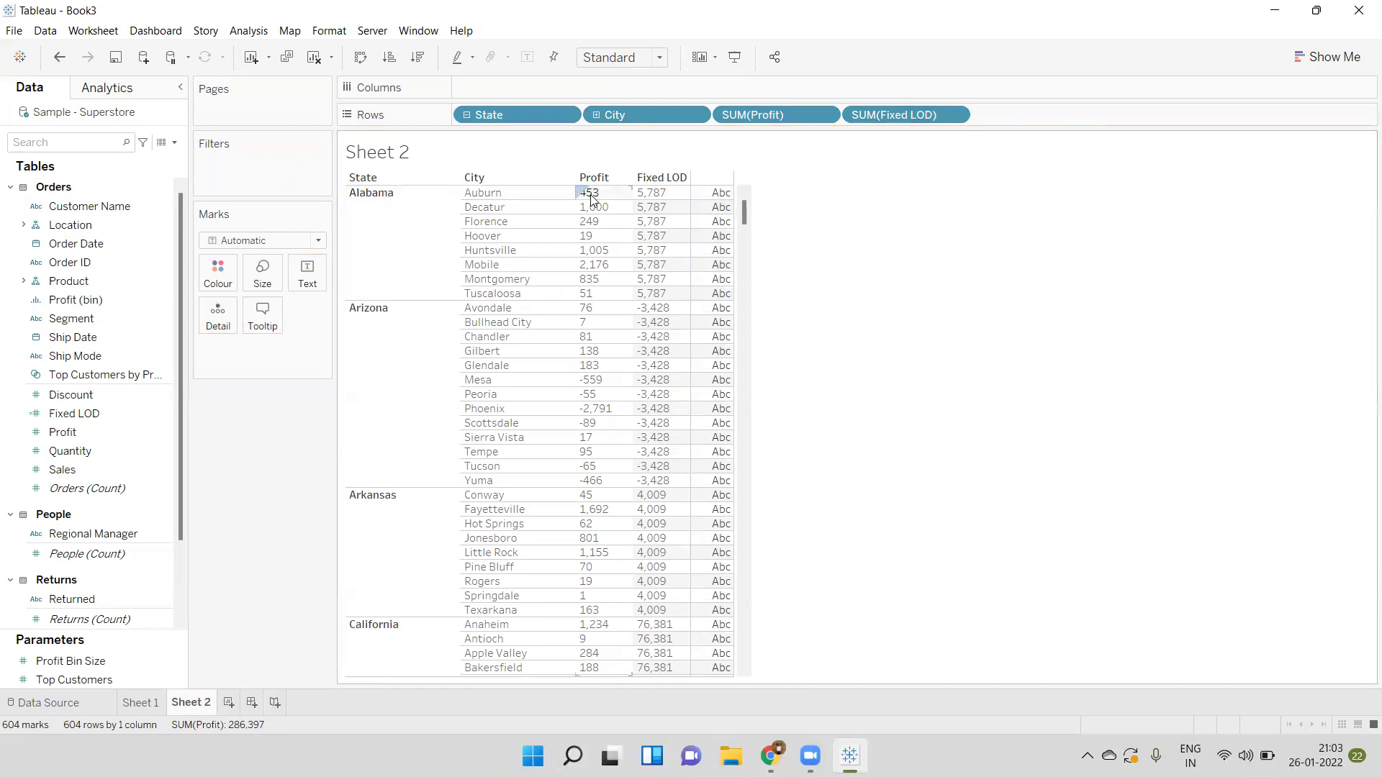
- Add Segment to Rows between City and Profit
{"action": "left_click_drag", "start_coordinate": [144, 318], "coordinate": [731, 119]}
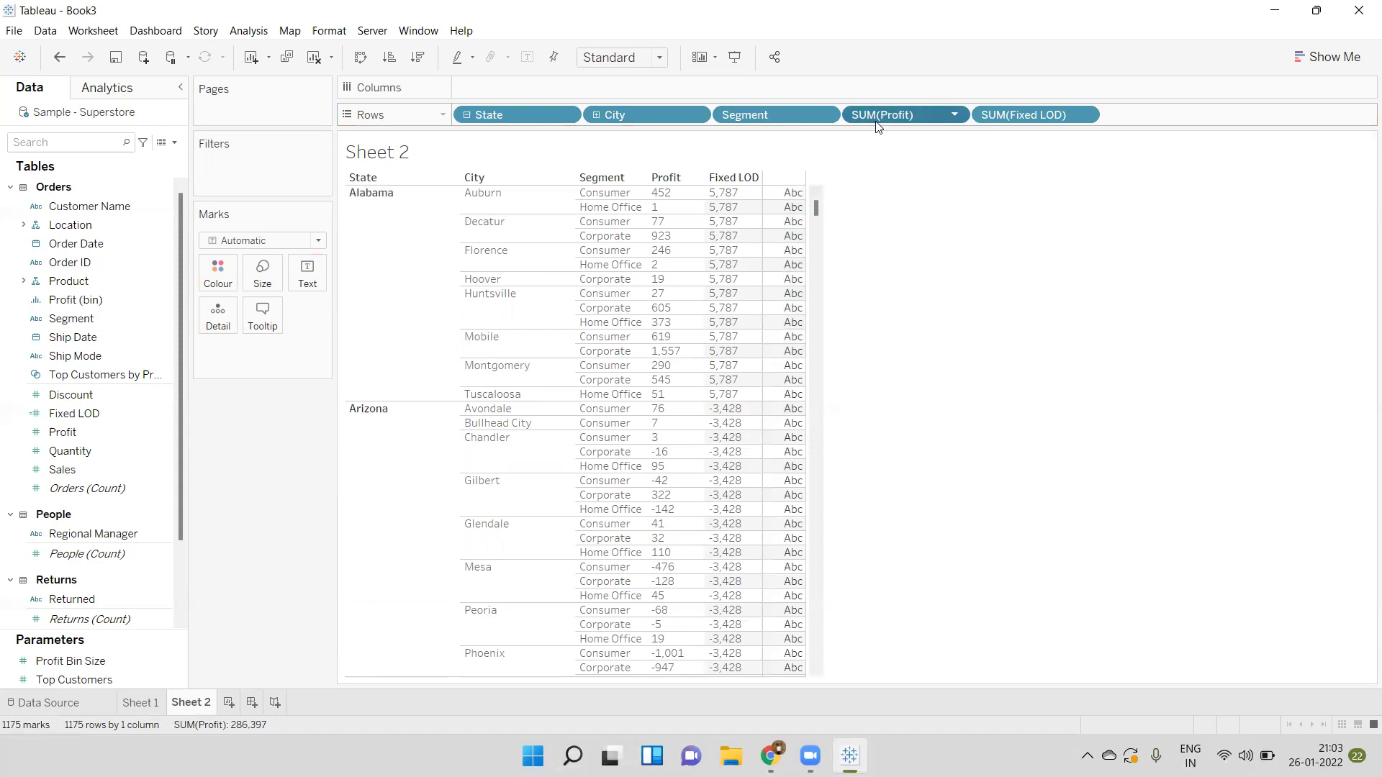
{"action": "double_click", "coordinate": [1033, 119]}
{"action": "left_click", "coordinate": [1045, 154]}
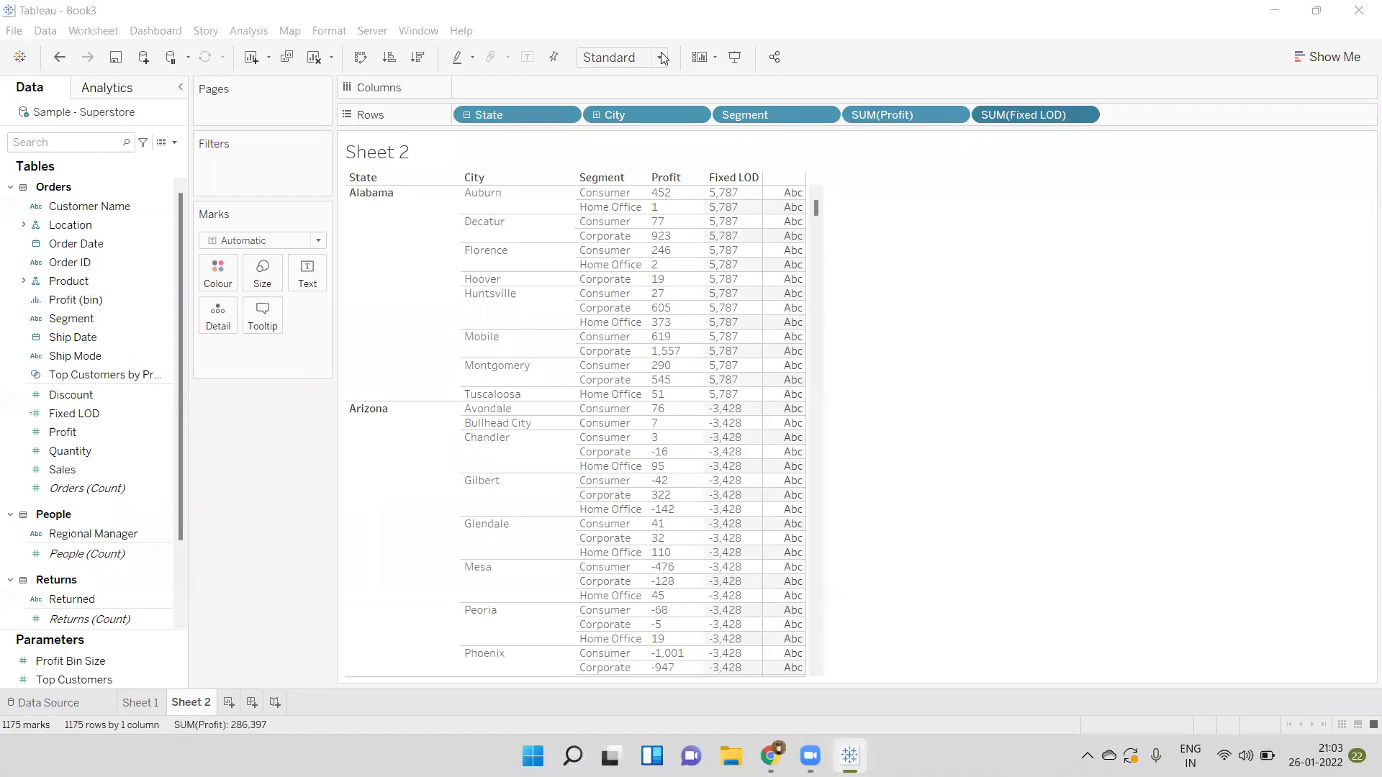
- Draw a freehand line between the Alabama and Arizona rows and add Ship Mode to Rows between Segment and Profit
{"action": "left_click_drag", "start_coordinate": [351, 401], "coordinate": [816, 405]}
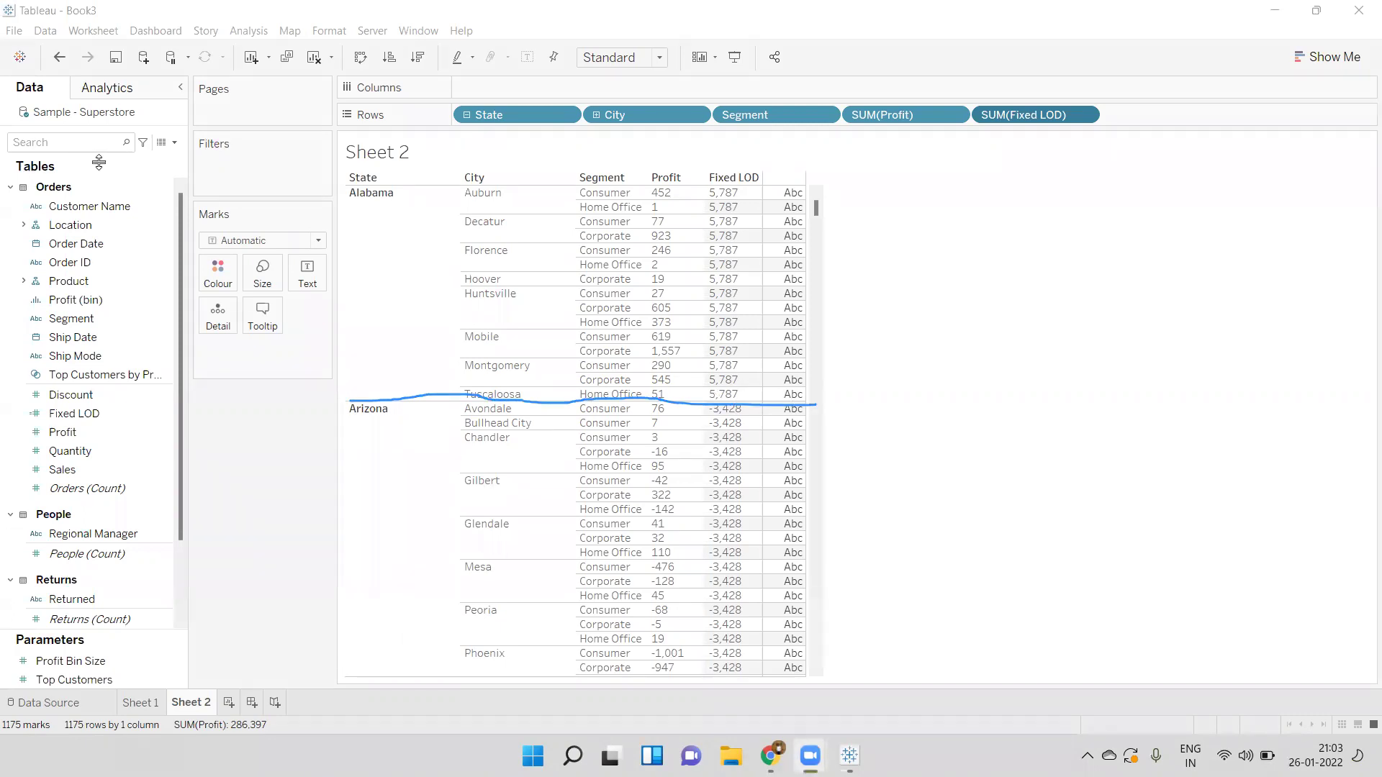
{"action": "left_click_drag", "start_coordinate": [98, 355], "coordinate": [853, 116]}
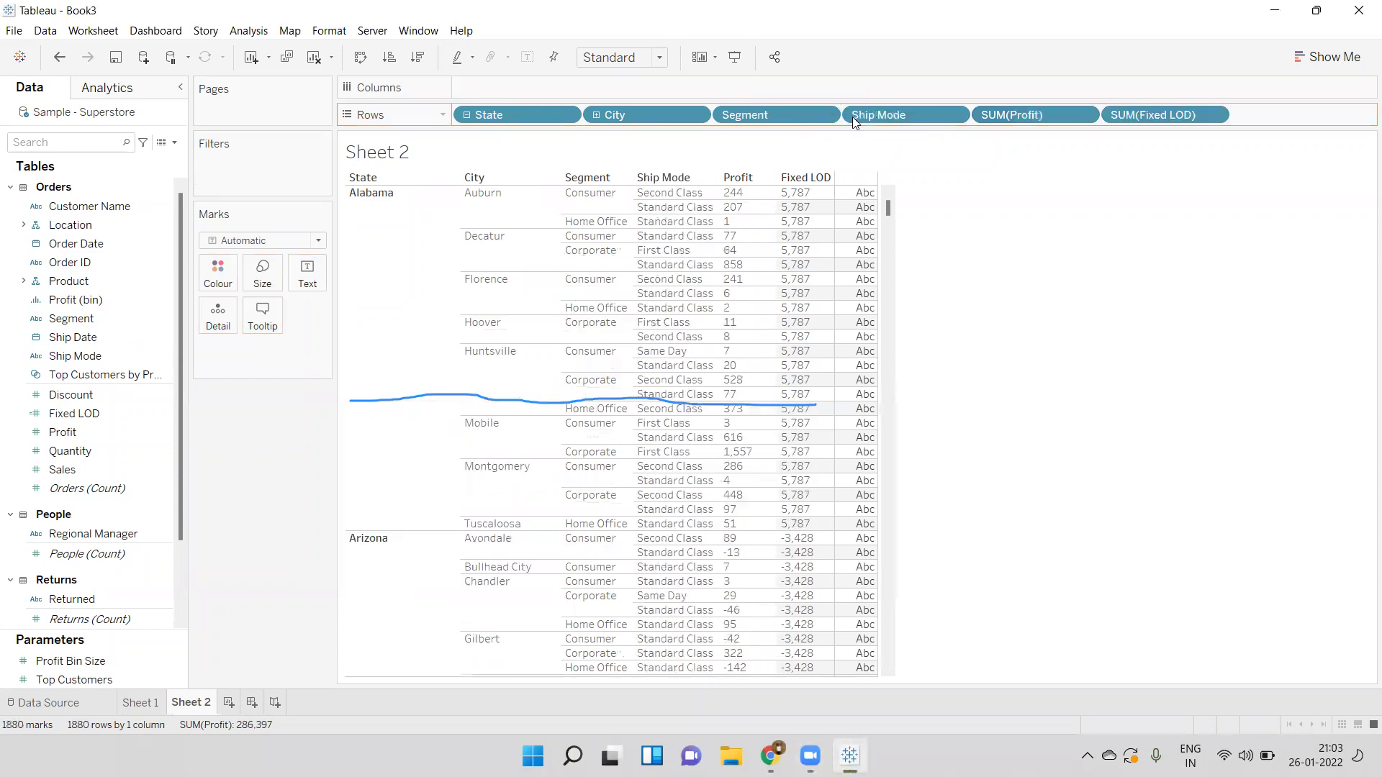